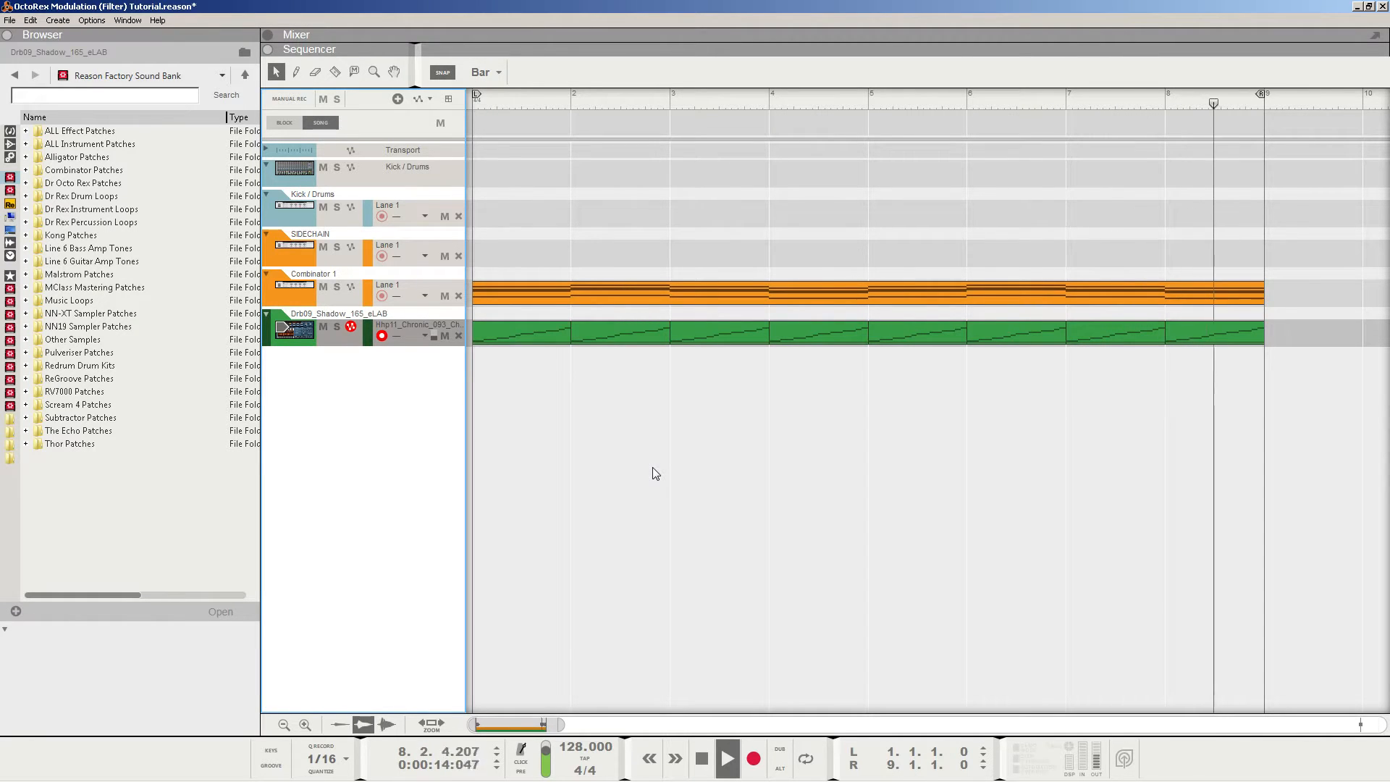
- Stop playback of the finished example song and switch to the rack window of Document 1
key(space)
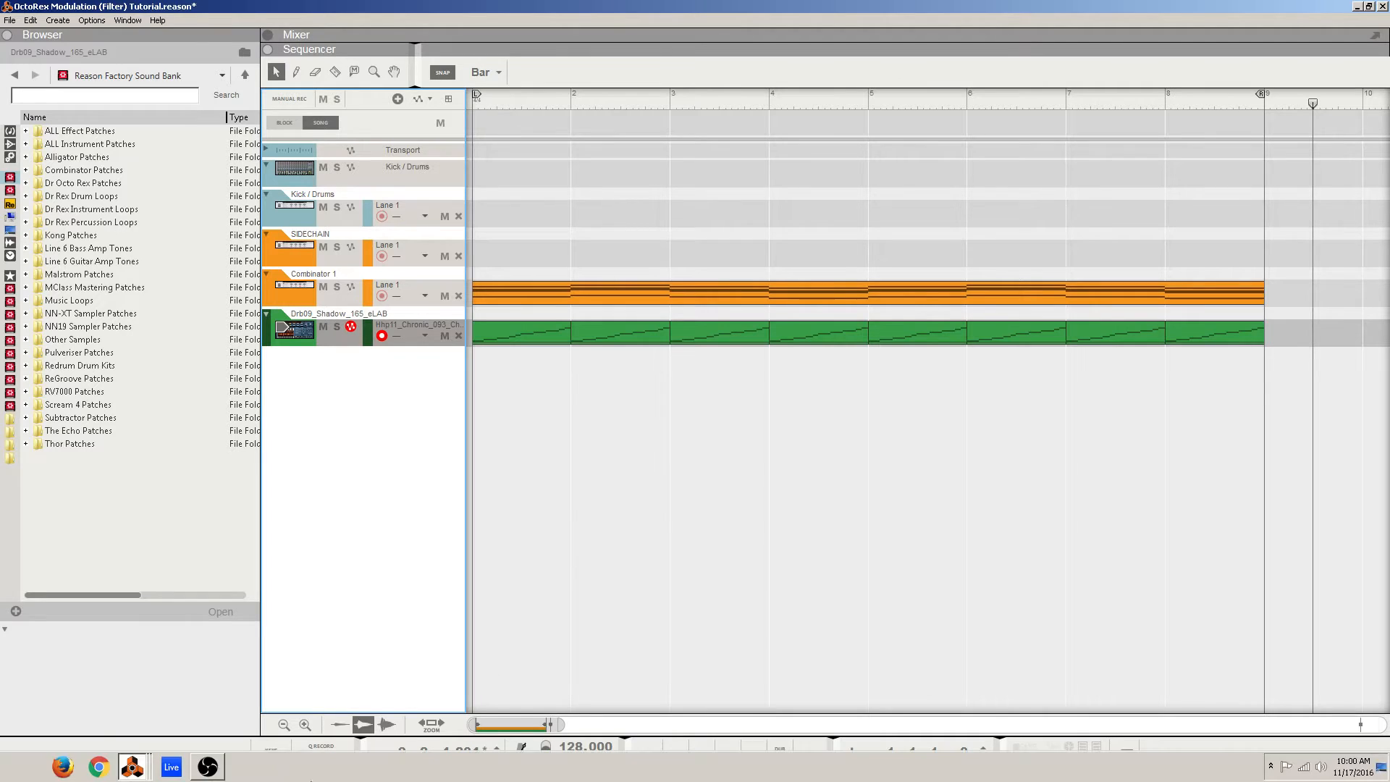
click(133, 767)
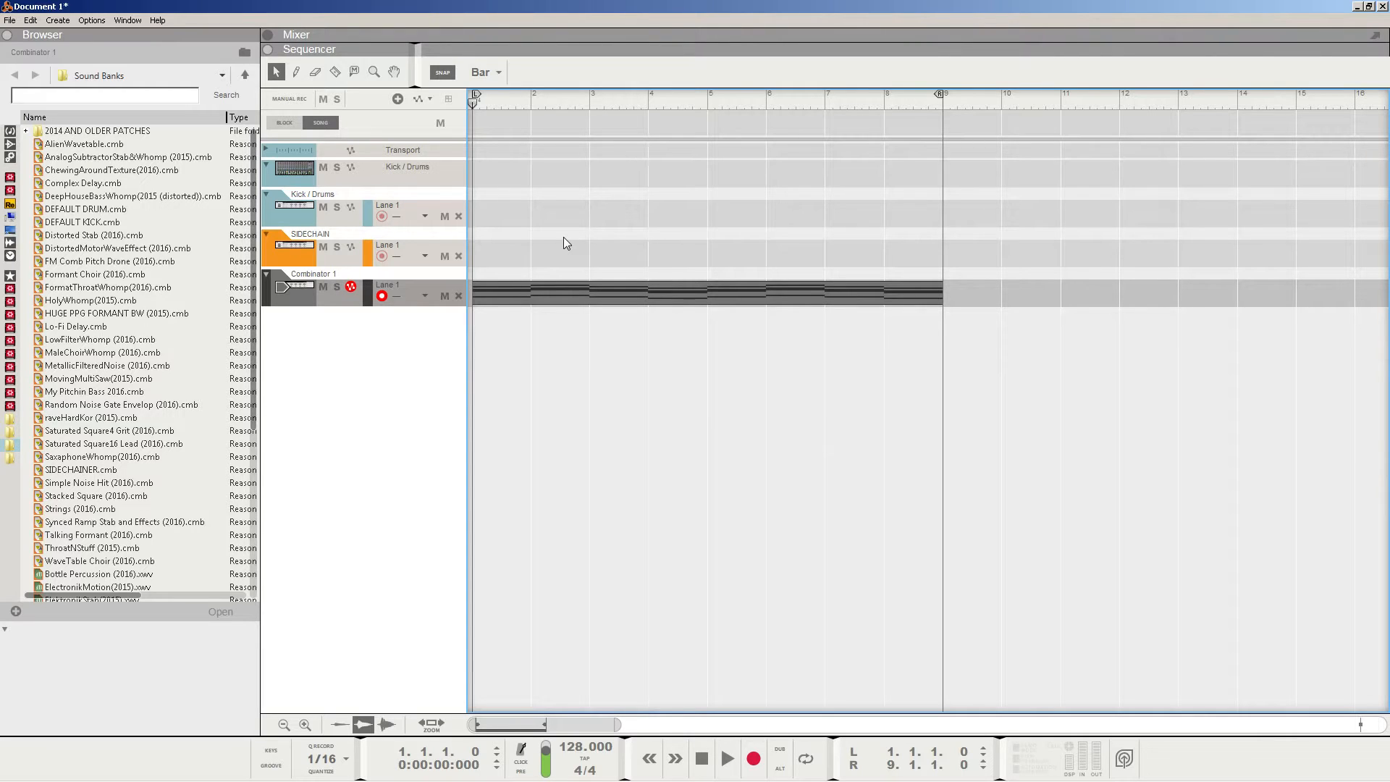
click(136, 768)
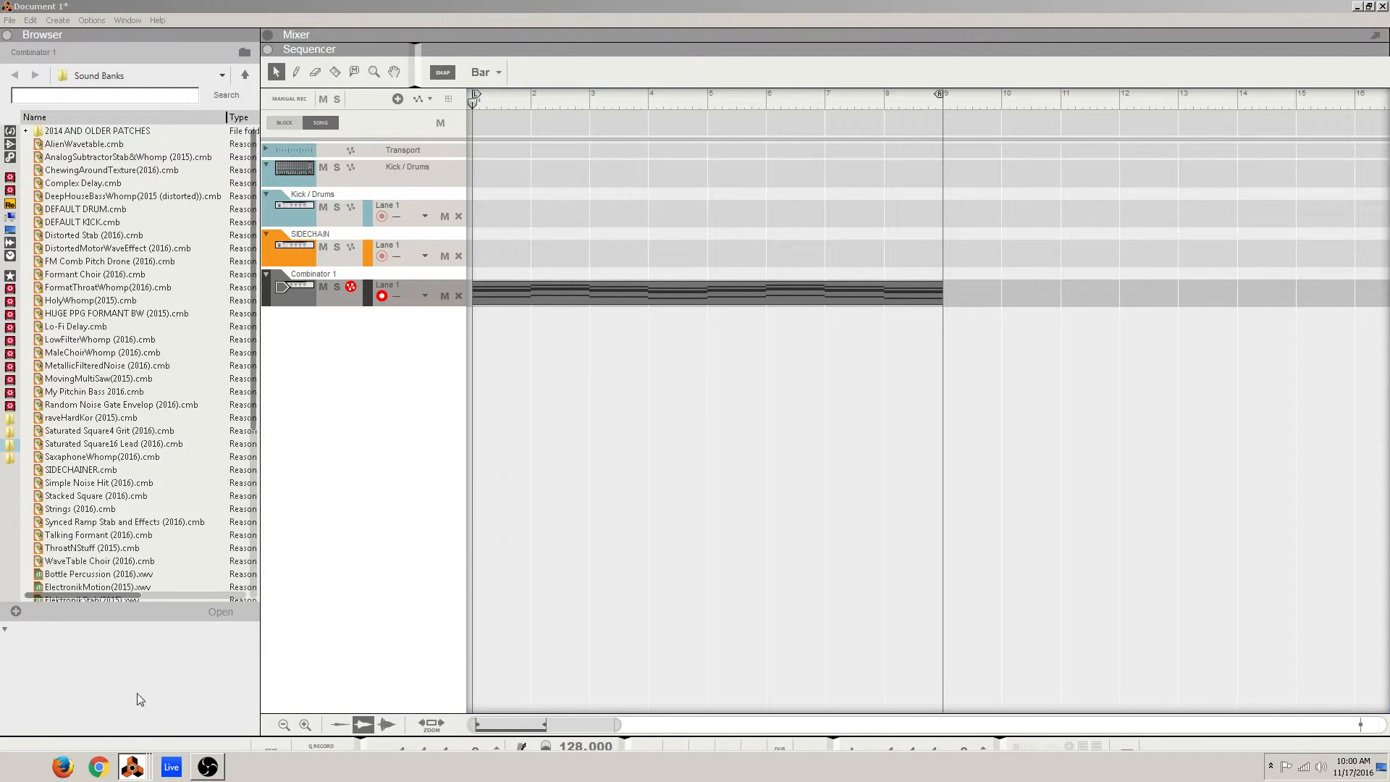
click(136, 693)
click(563, 612)
right_click(563, 612)
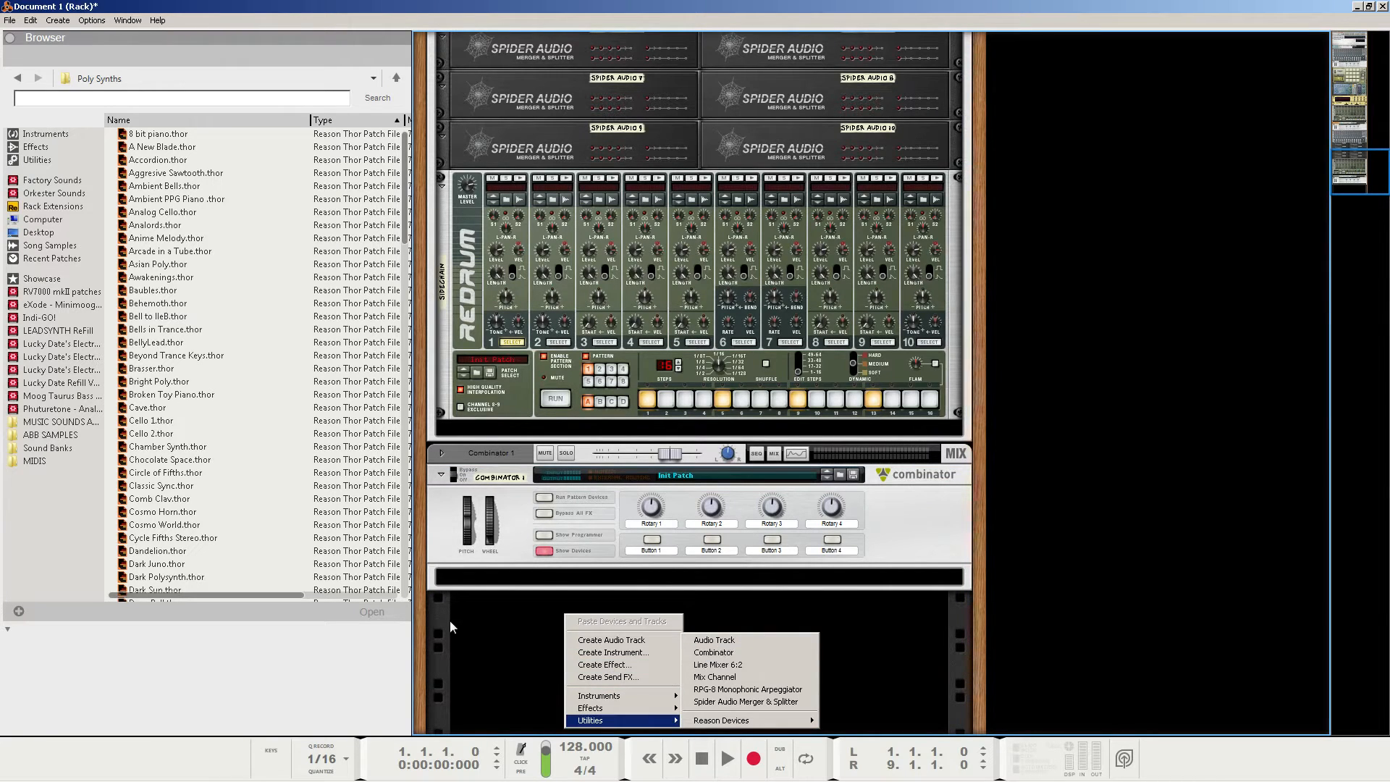
click(479, 611)
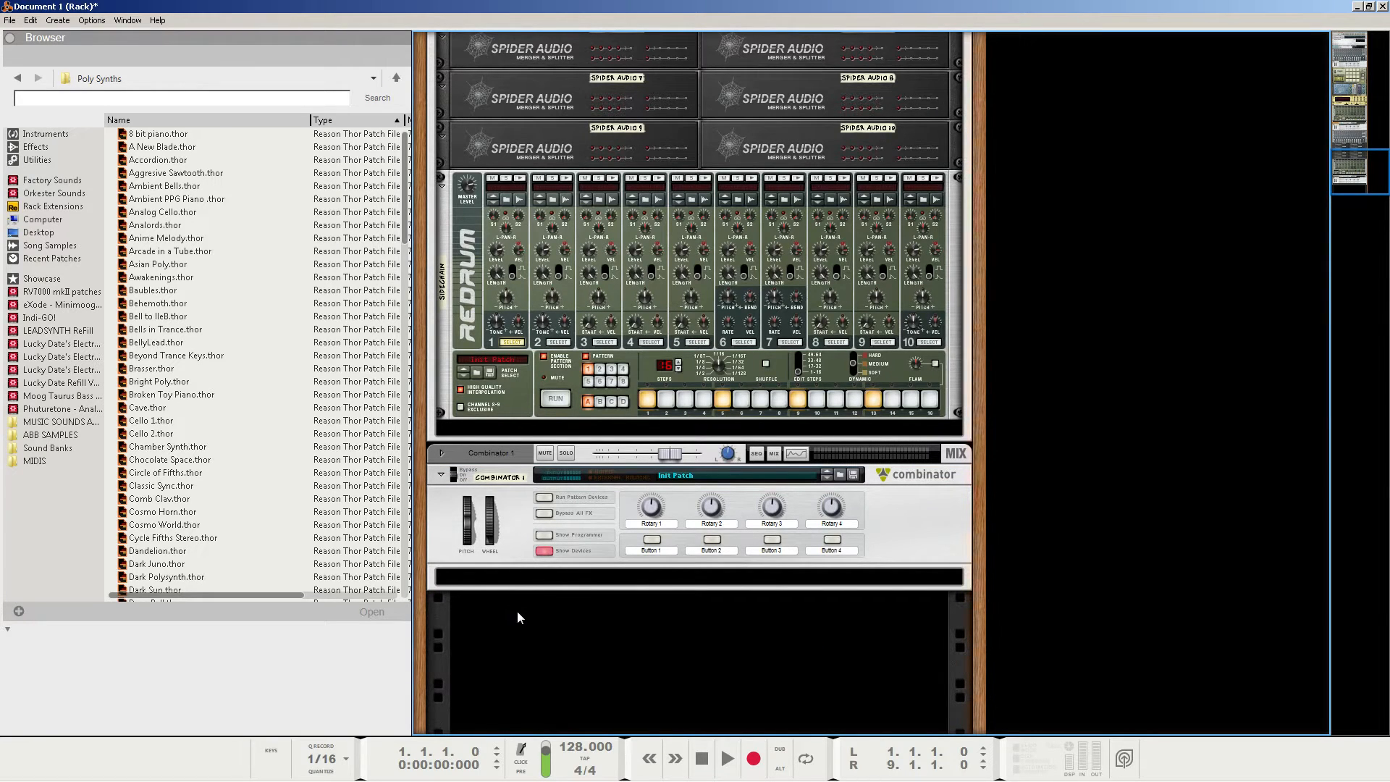
- Create a Thor Polysonic Synthesizer inside Combinator 1 and show its full programmer
click(526, 581)
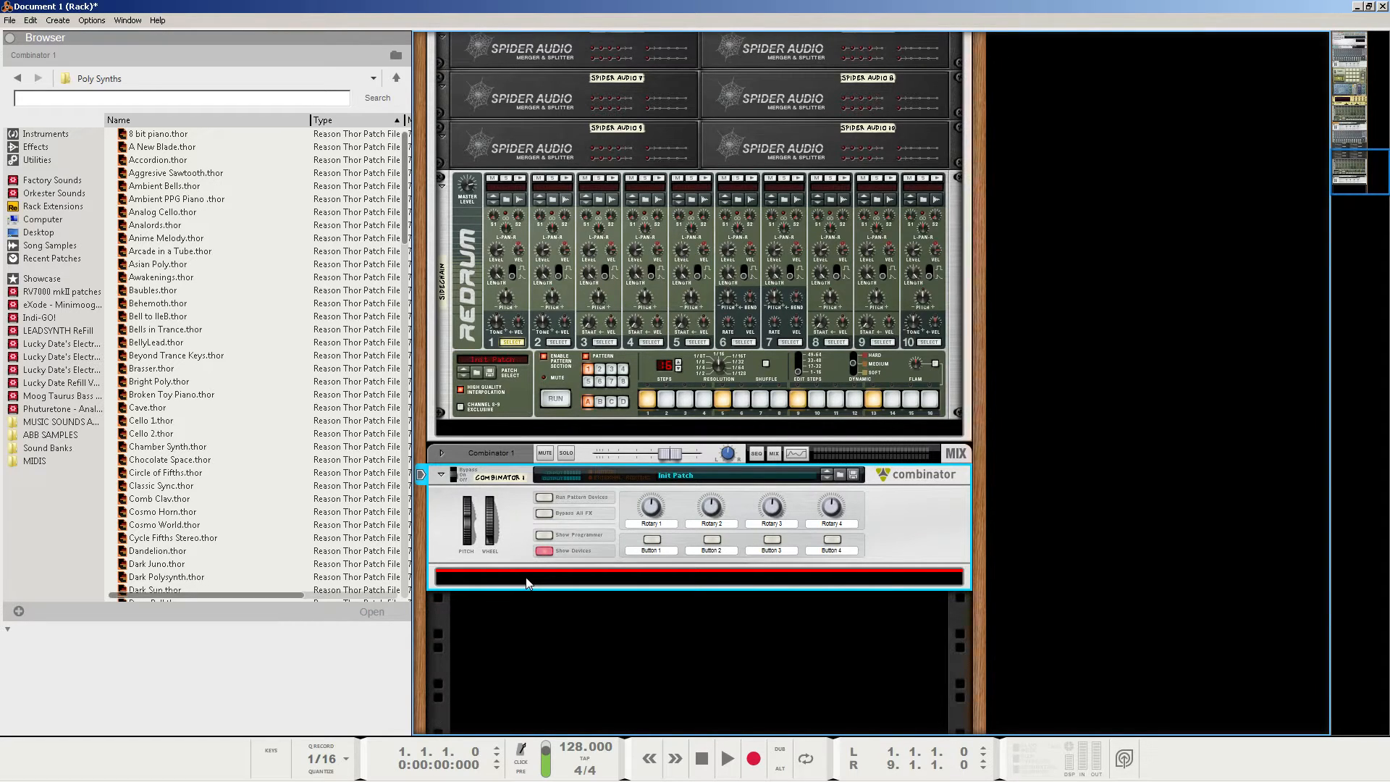
right_click(527, 582)
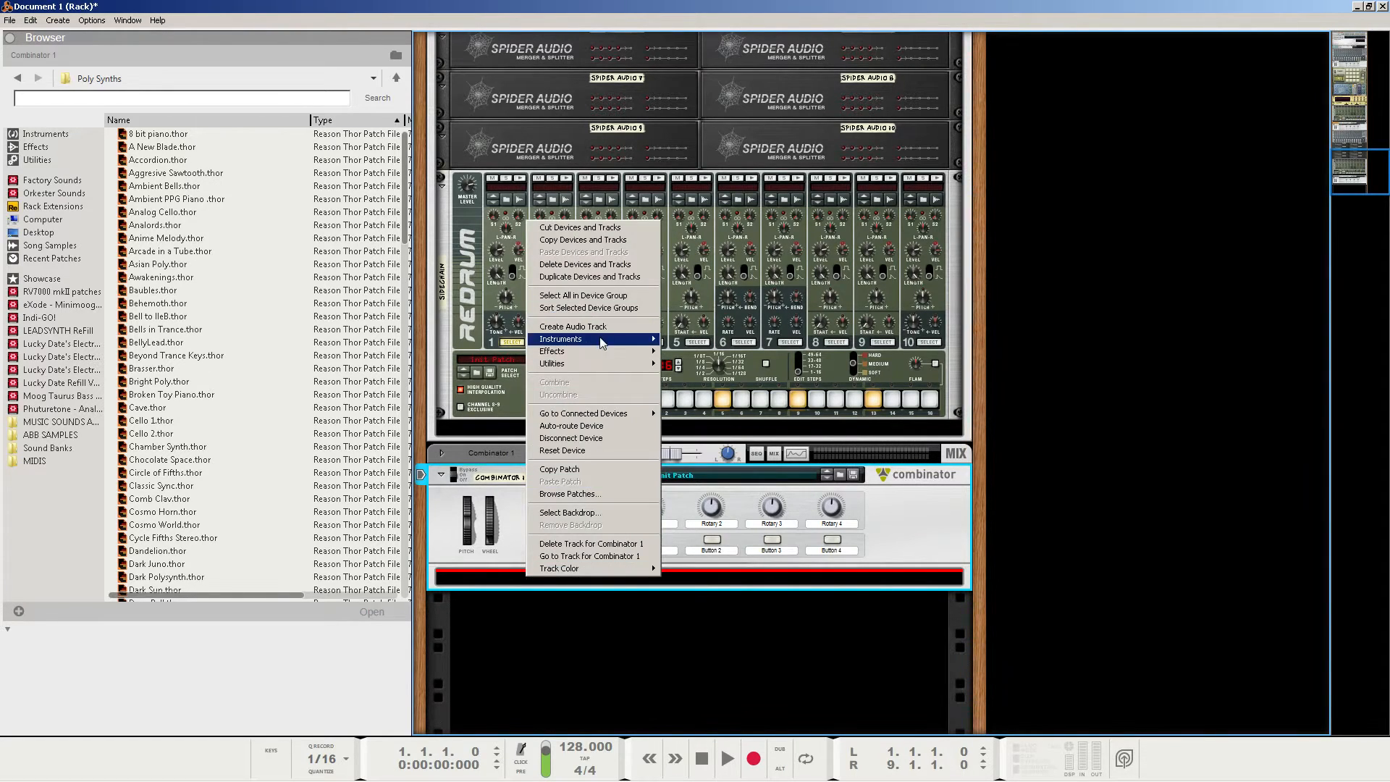
mouse_move(601, 342)
click(716, 431)
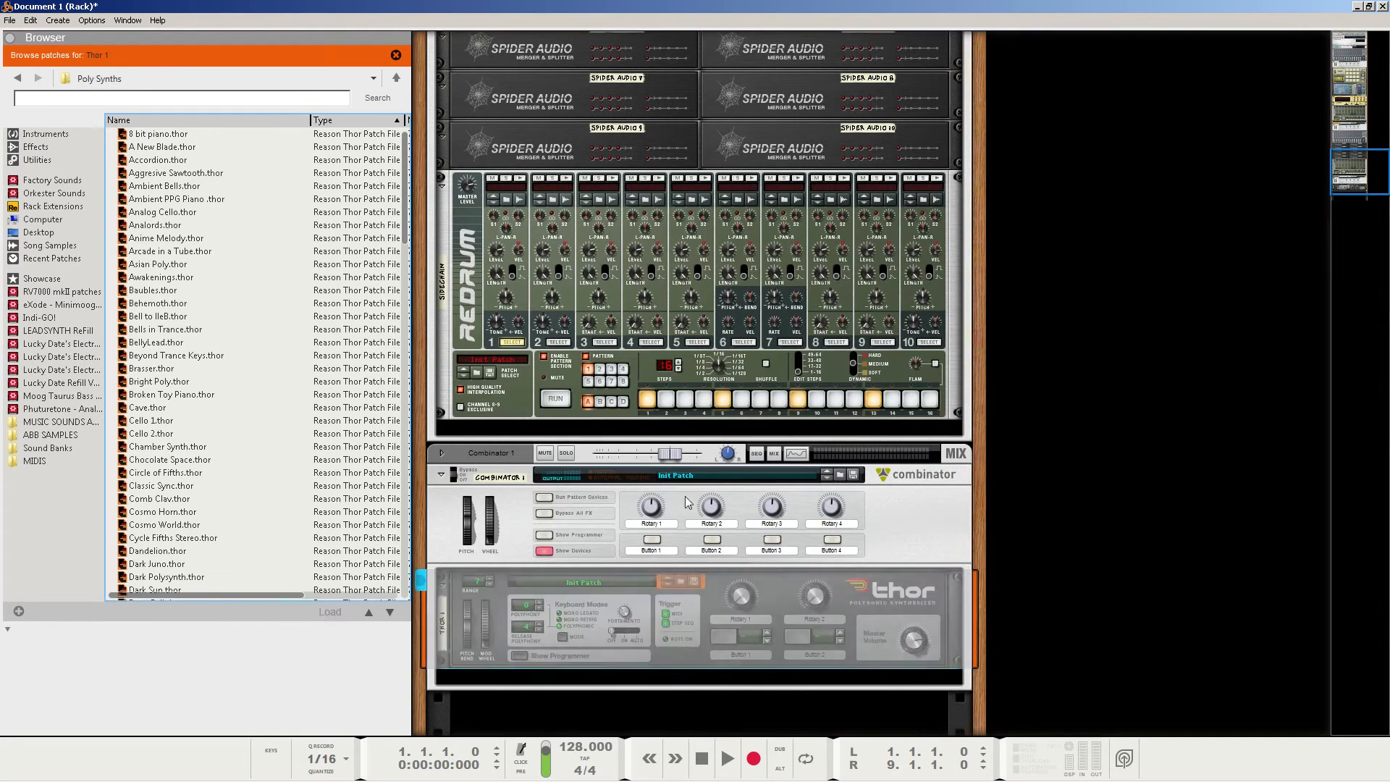
click(520, 655)
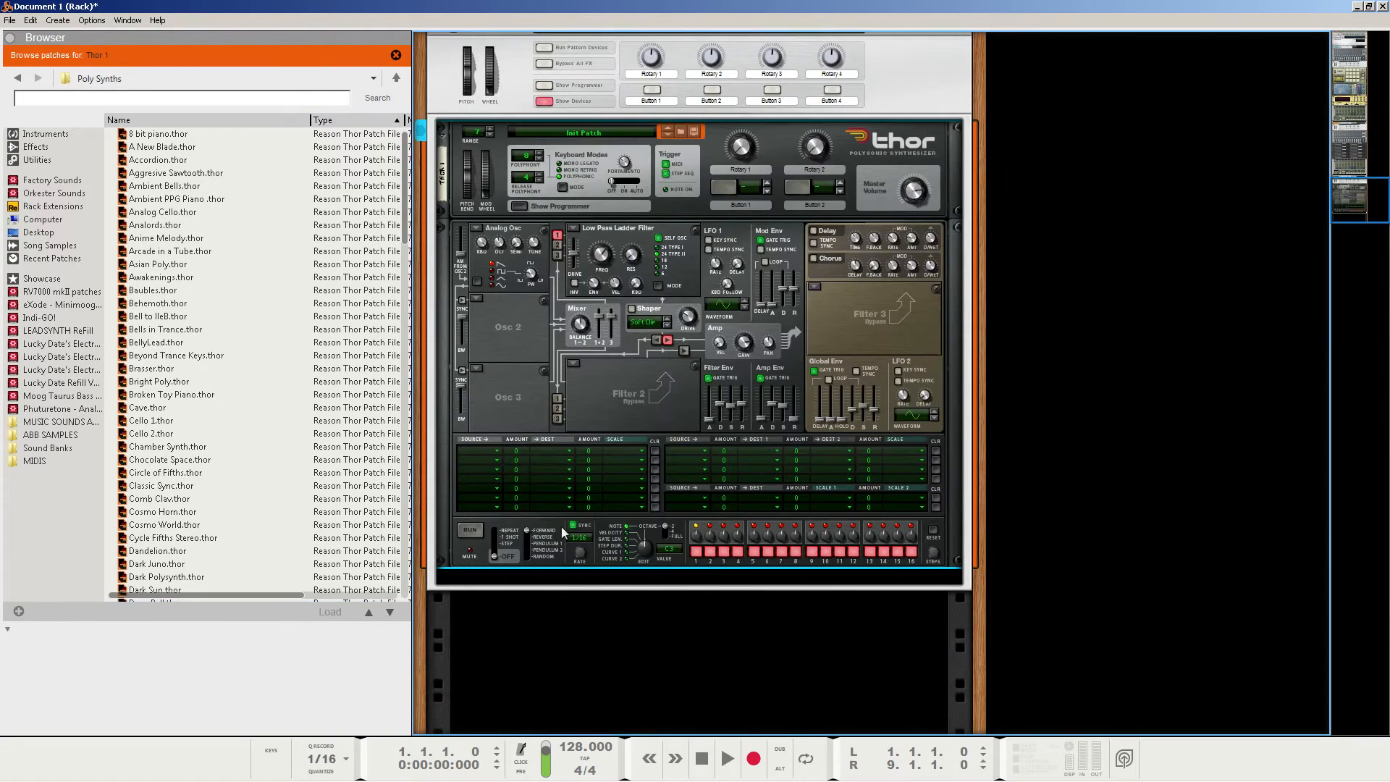
- Reset the Thor device and play a few bars of the sequence to audition its sound
right_click(601, 391)
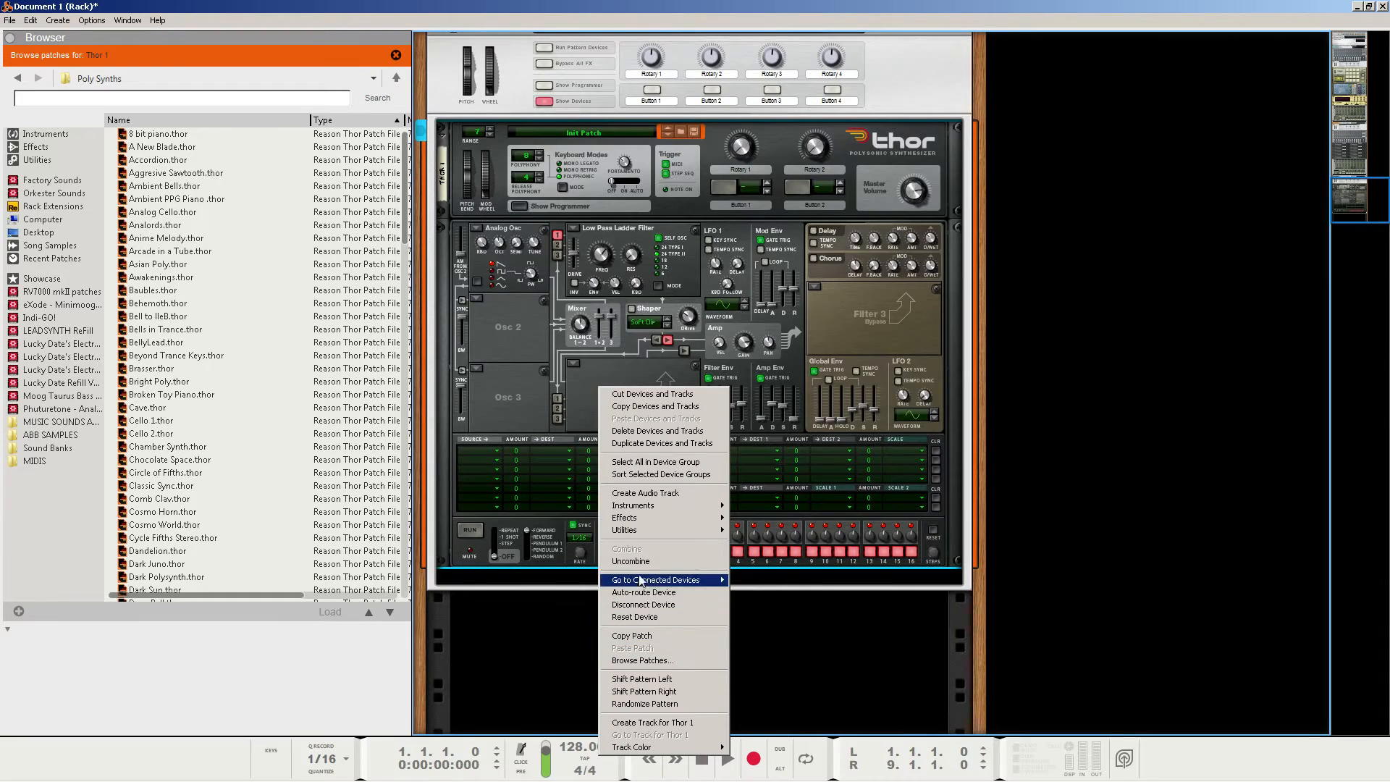
click(635, 616)
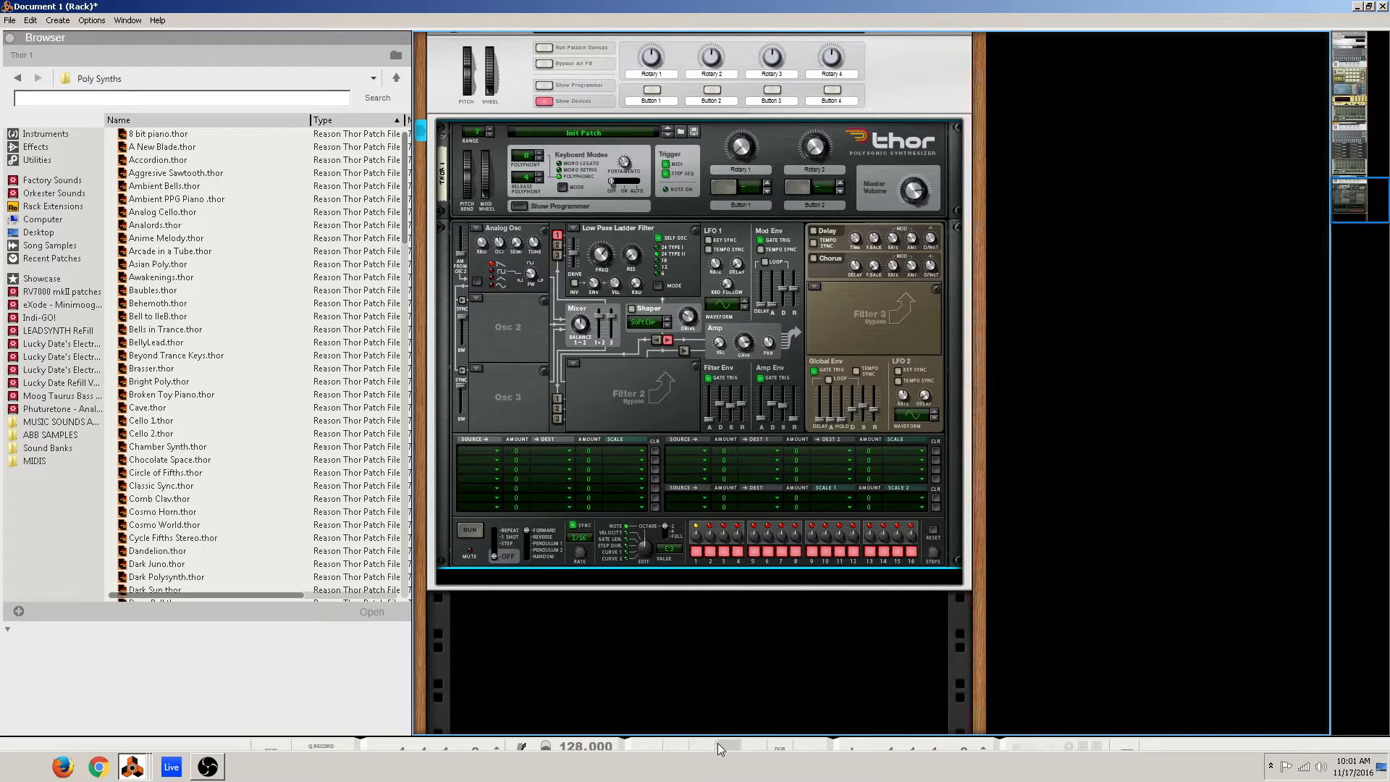
key(space)
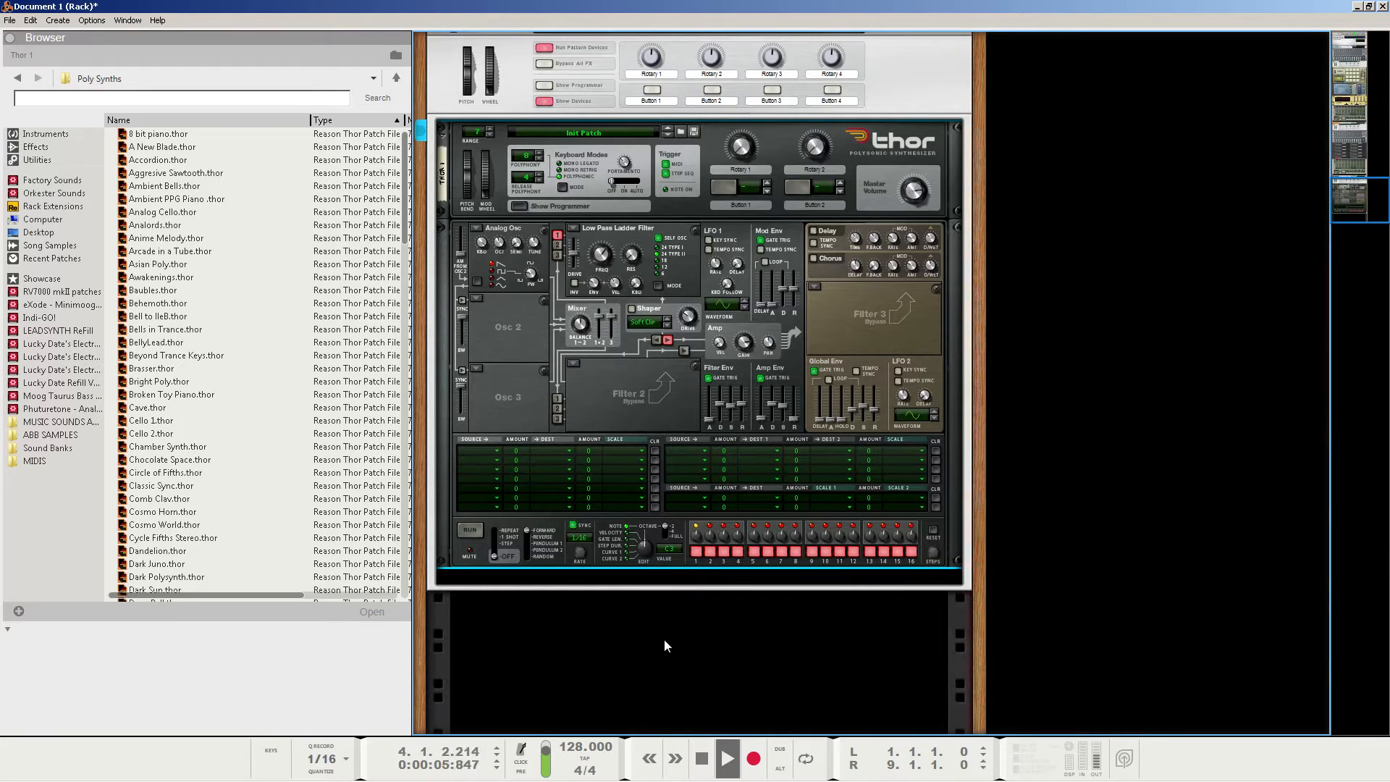
key(space)
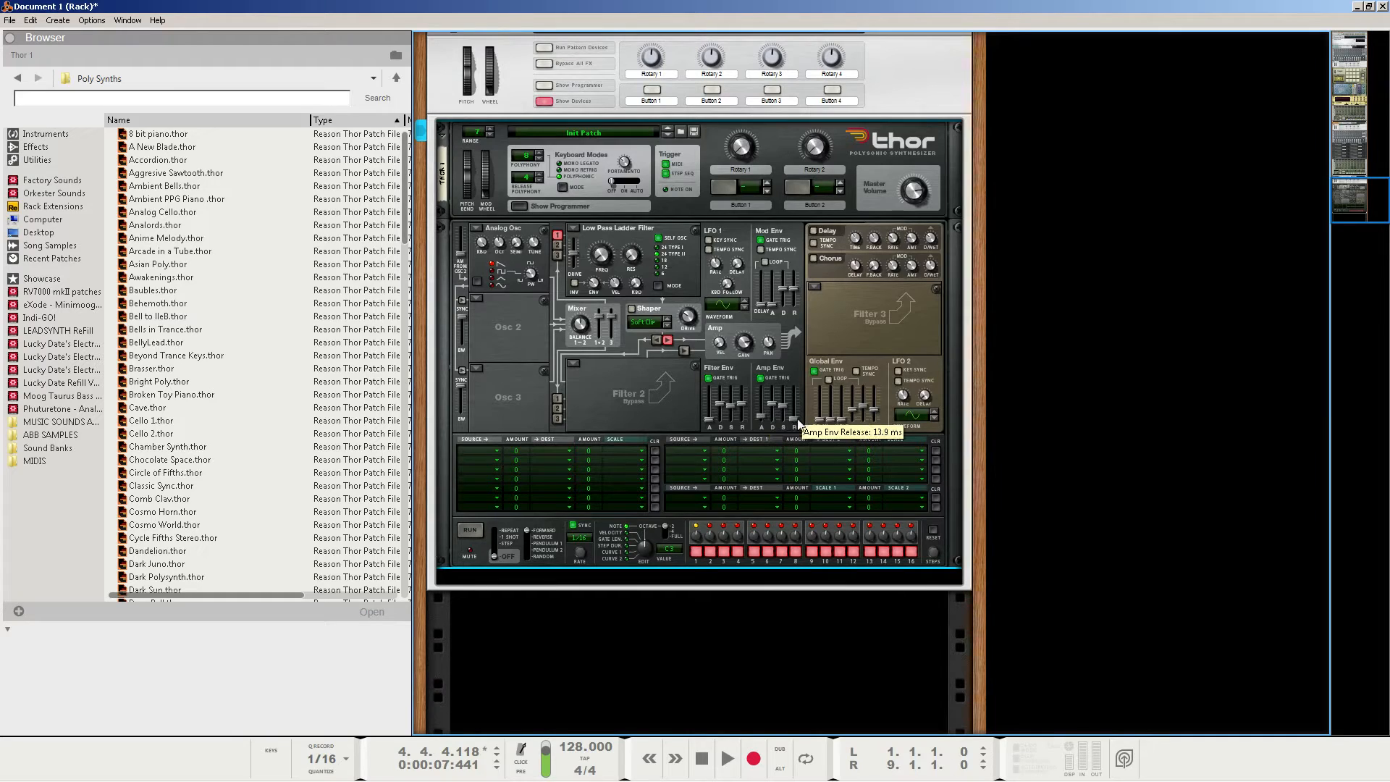
drag(758, 419, 759, 420)
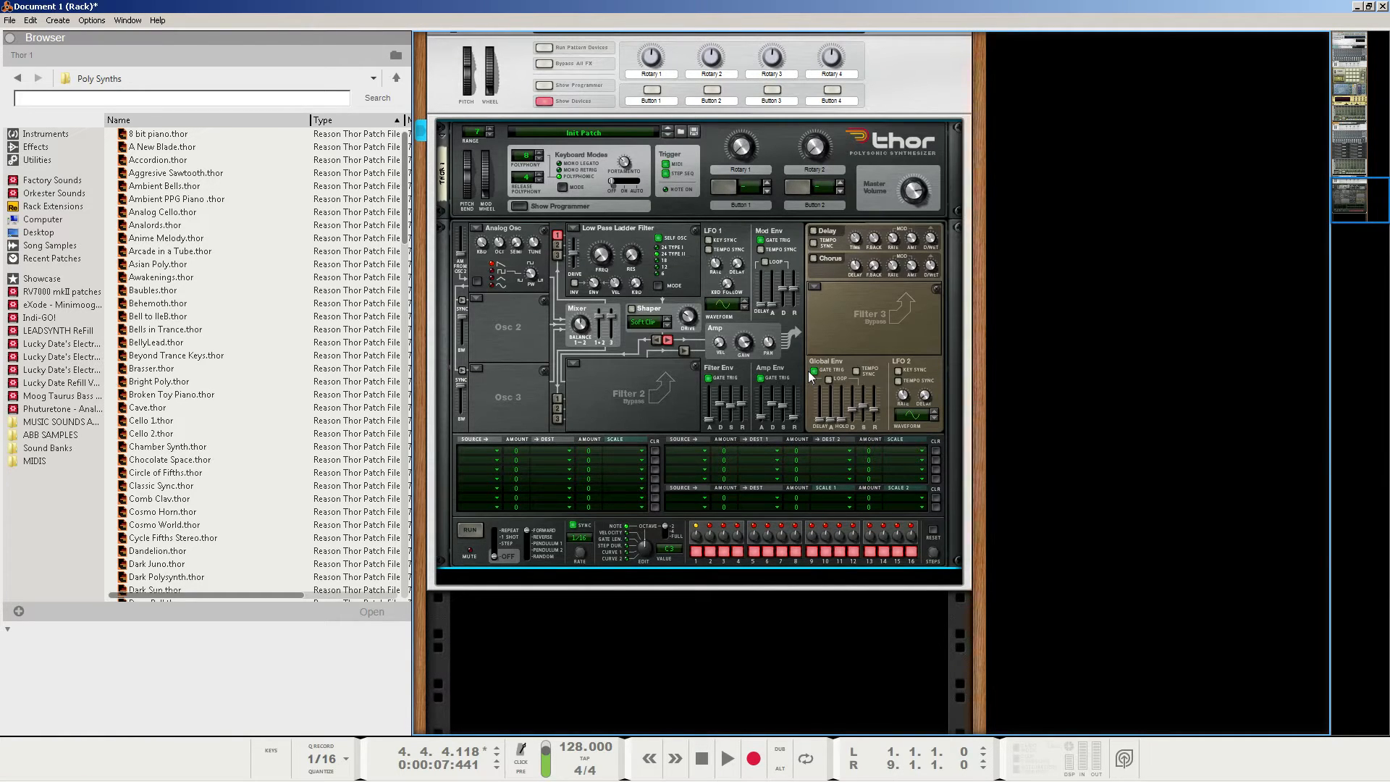
- Add an RV7000 MkII Reverb after the Thor in Combinator 1, open its remote programmer and leave patch browsing
right_click(613, 391)
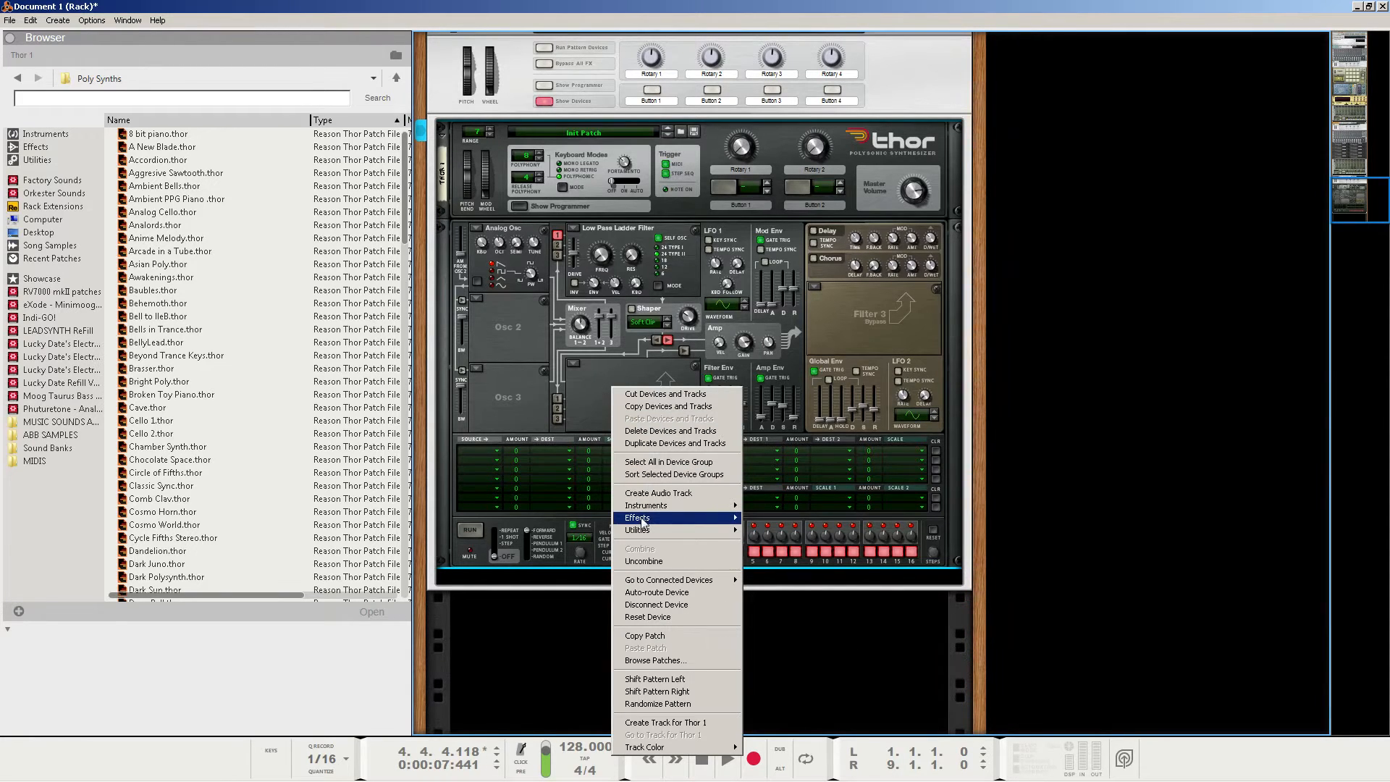
mouse_move(641, 521)
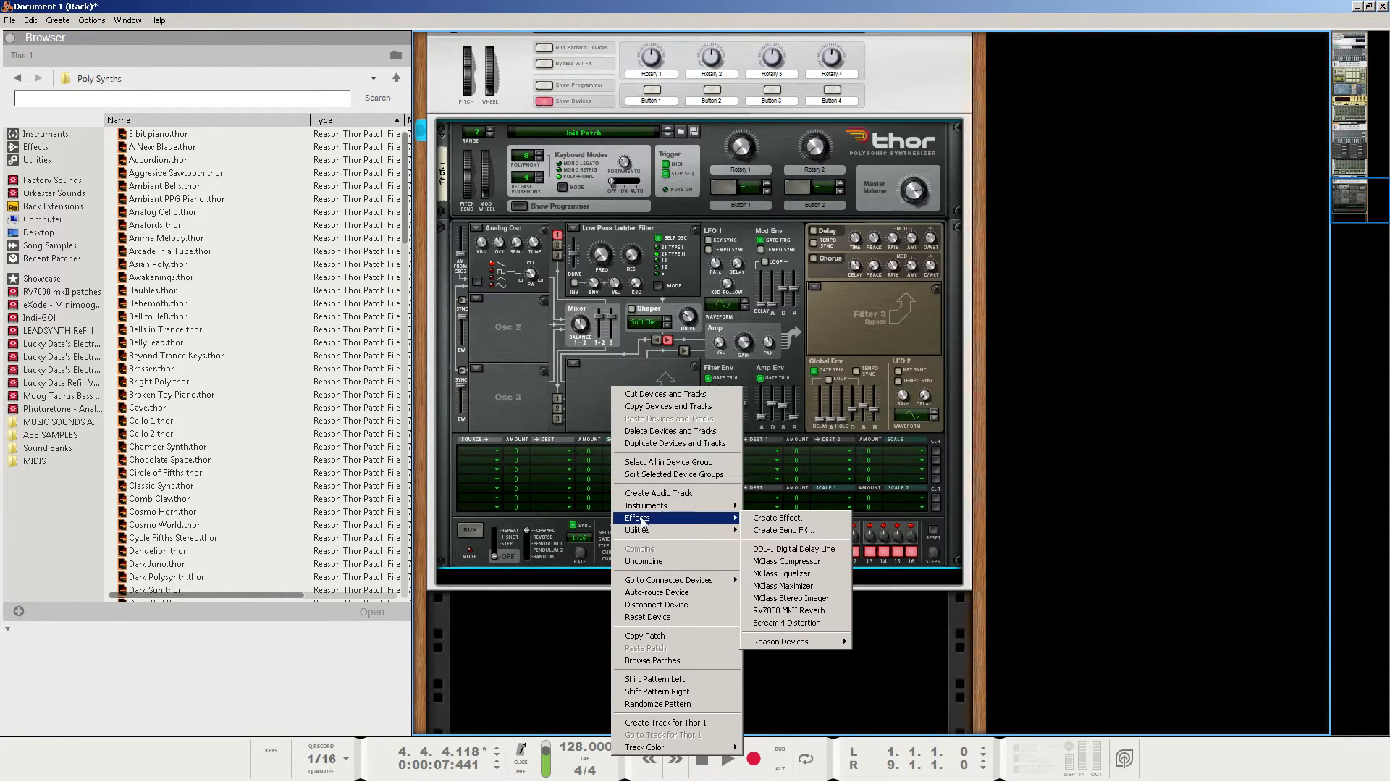
click(780, 610)
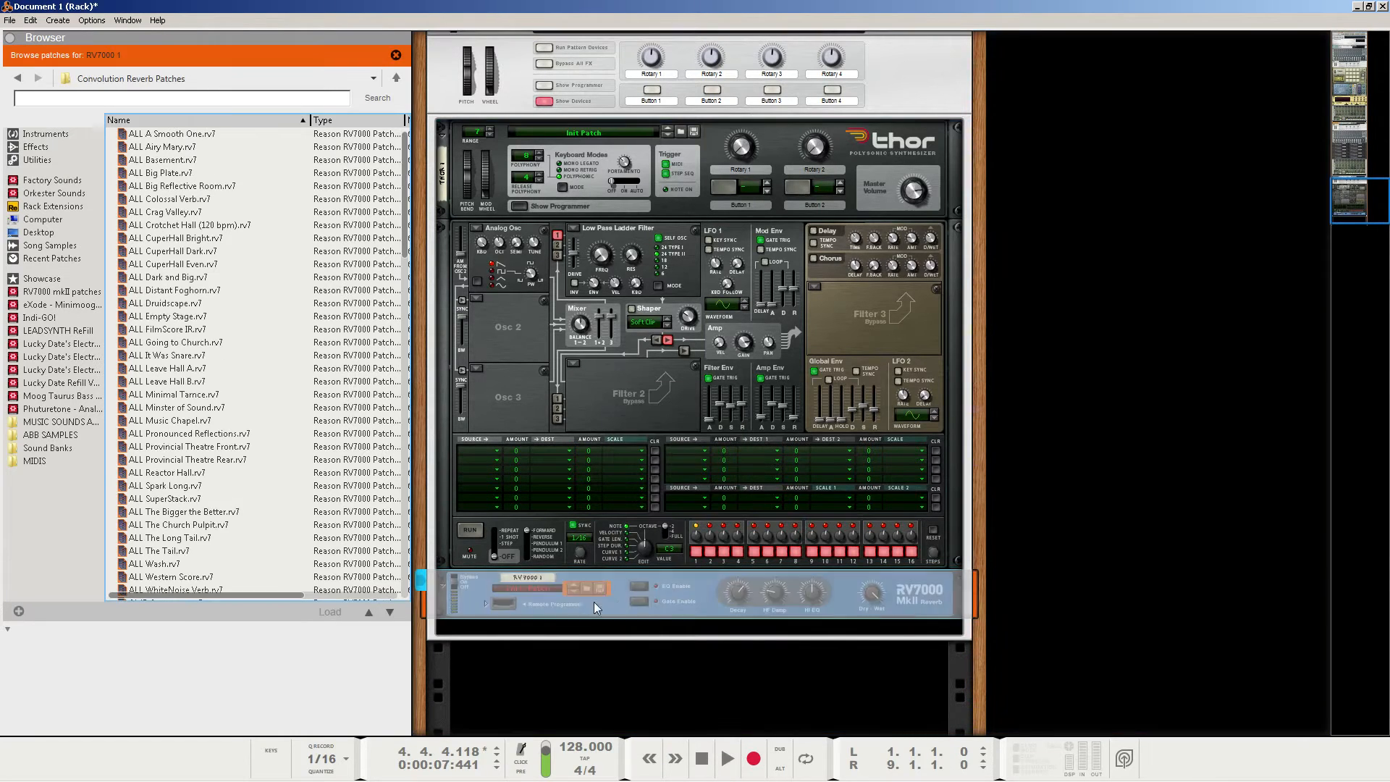
drag(874, 592, 875, 606)
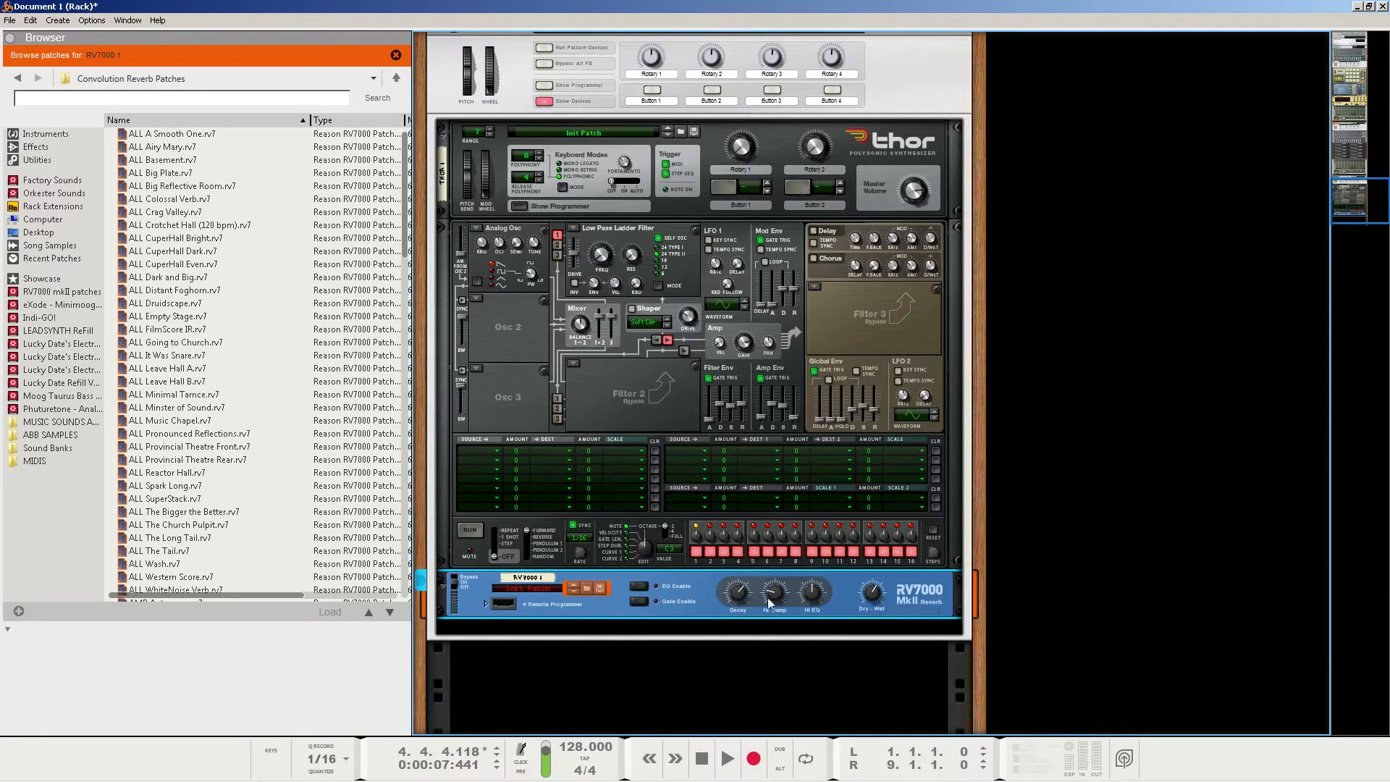
click(483, 603)
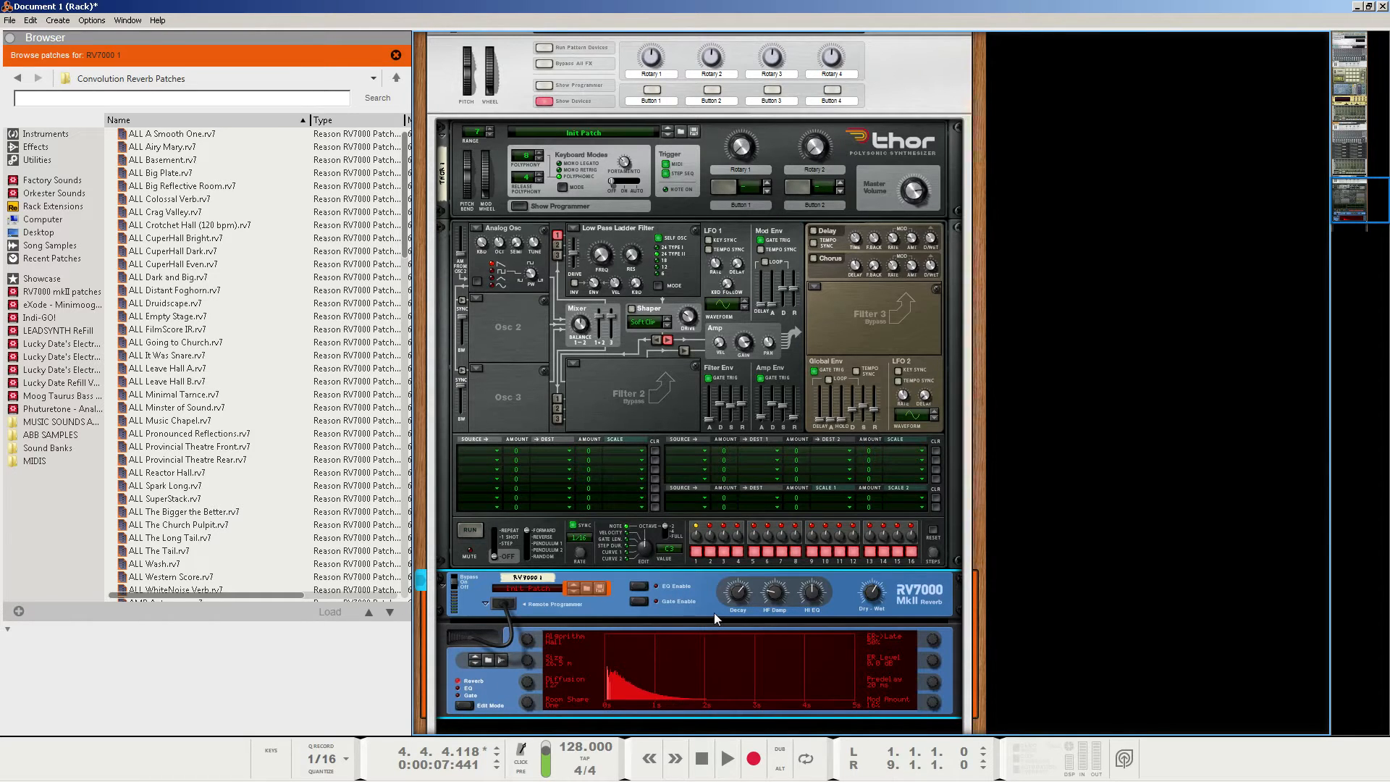
click(395, 56)
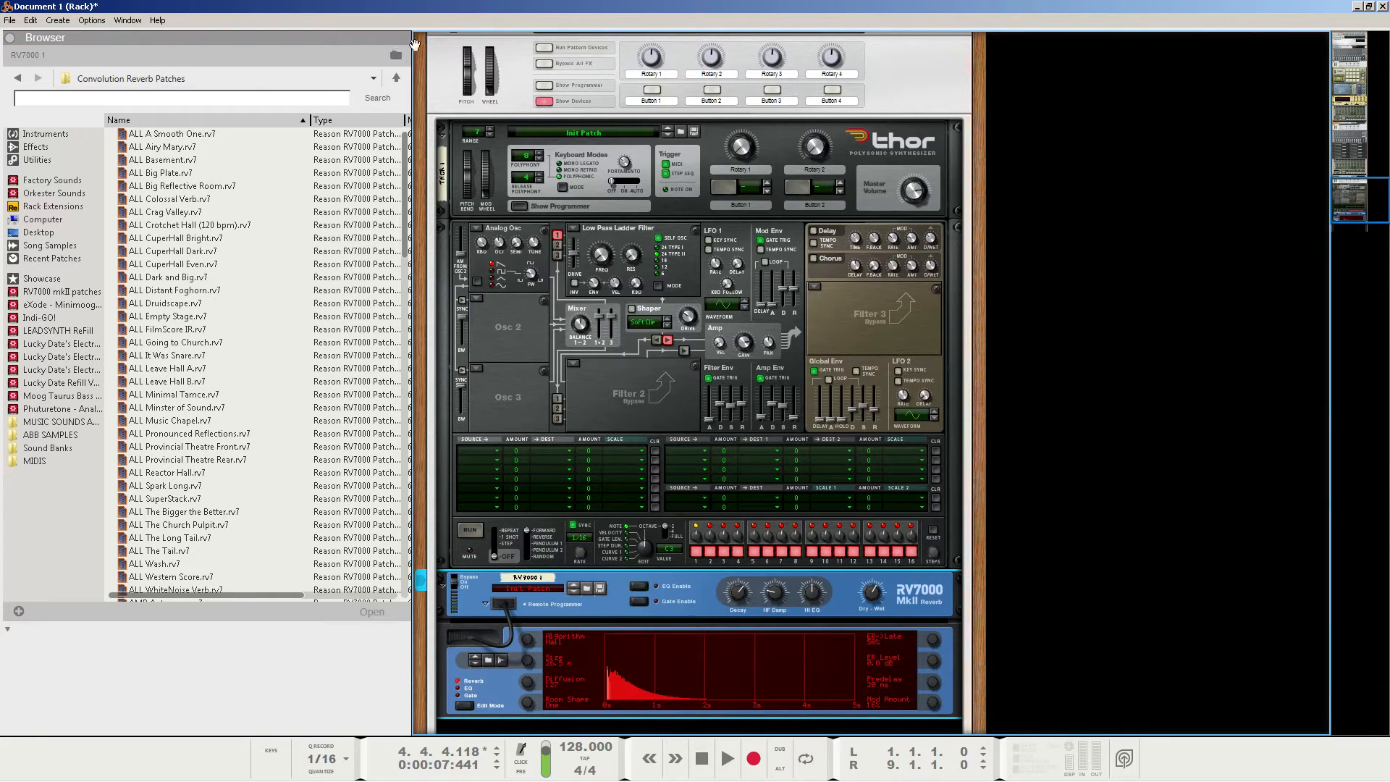
- Return the song position to the start and check Thor's Filter 1 frequency and envelope amount
scroll(657, 242, down, 3)
click(700, 757)
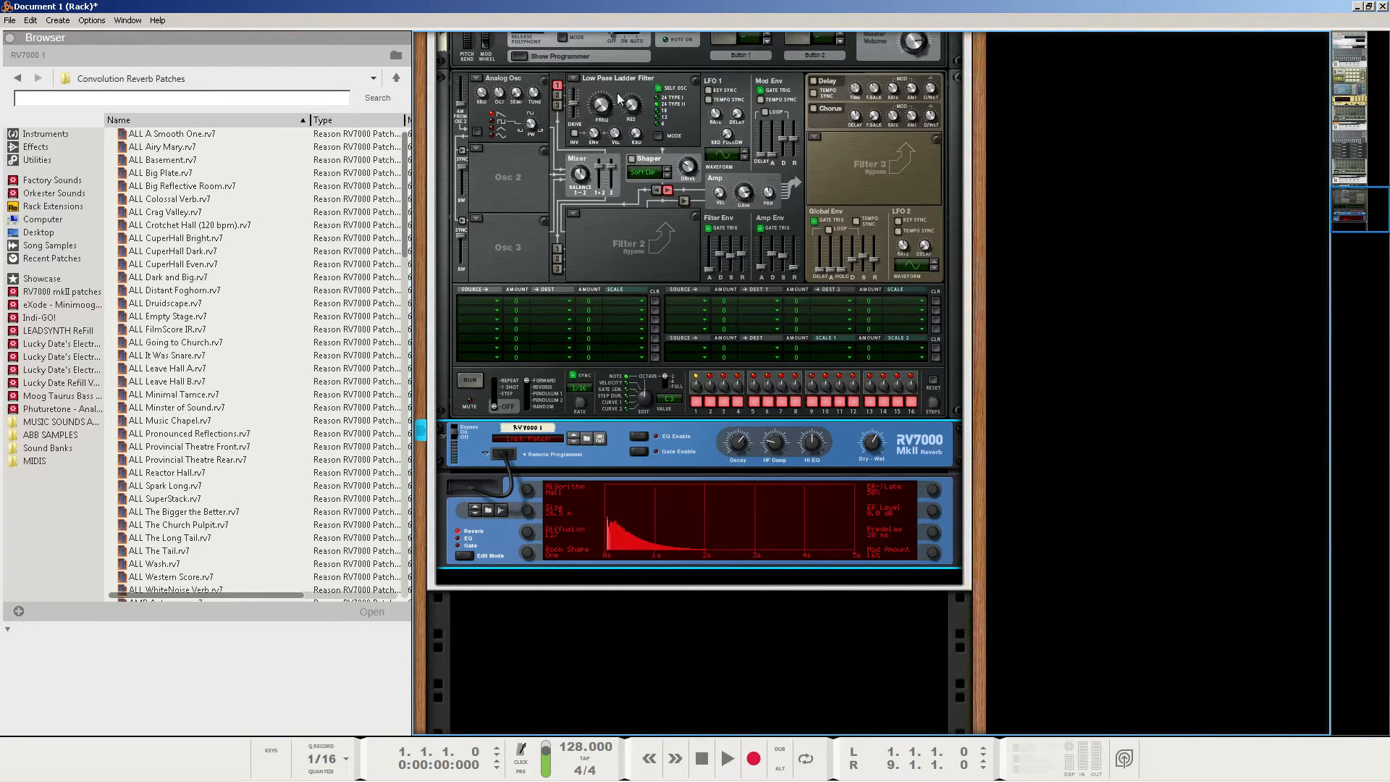
mouse_move(600, 110)
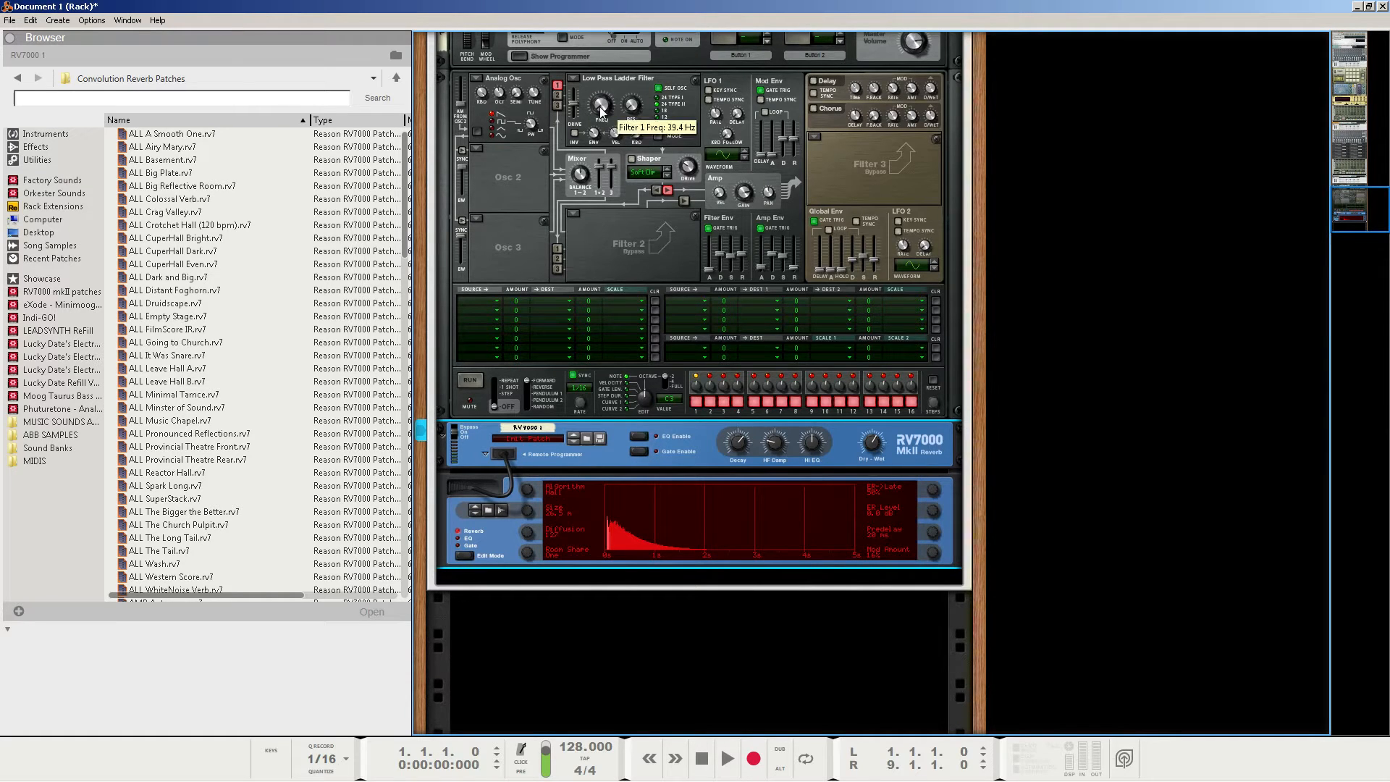
mouse_move(595, 140)
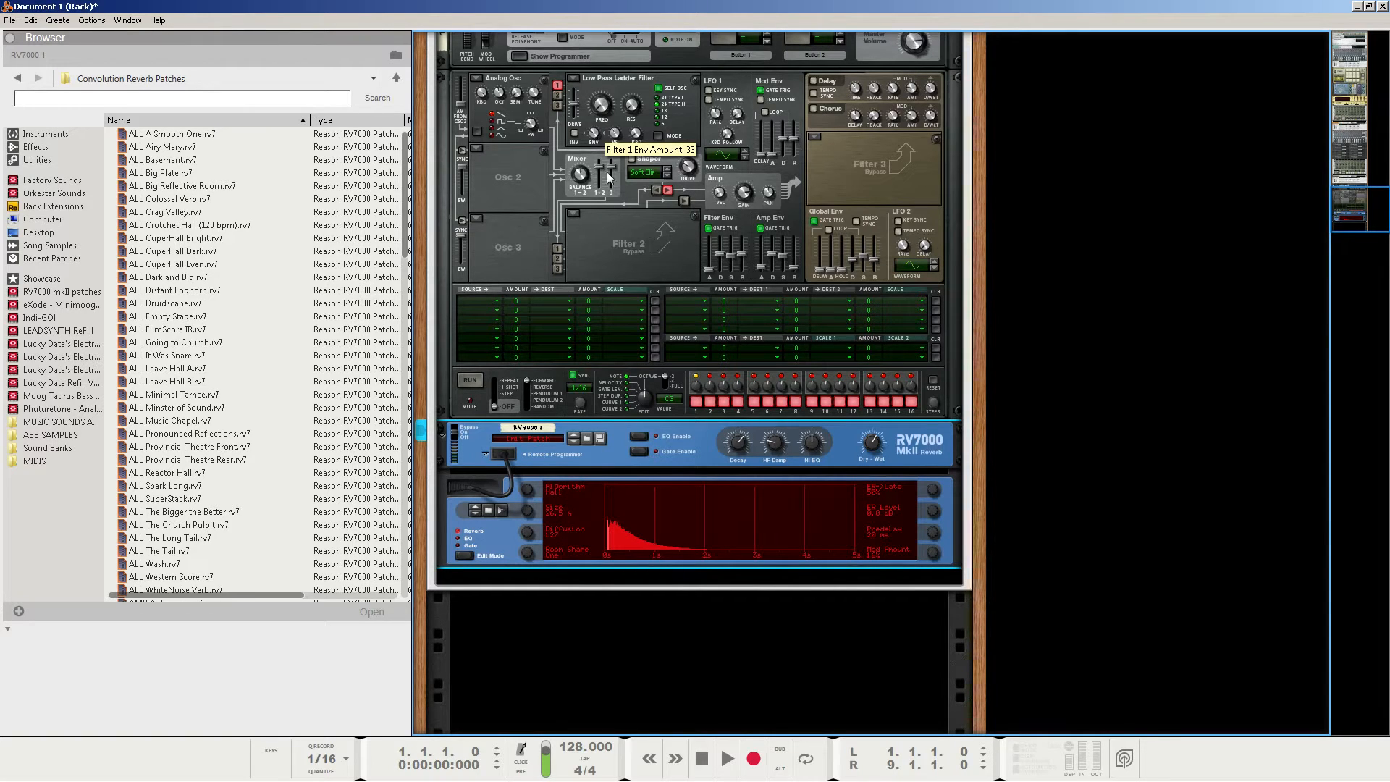
click(623, 263)
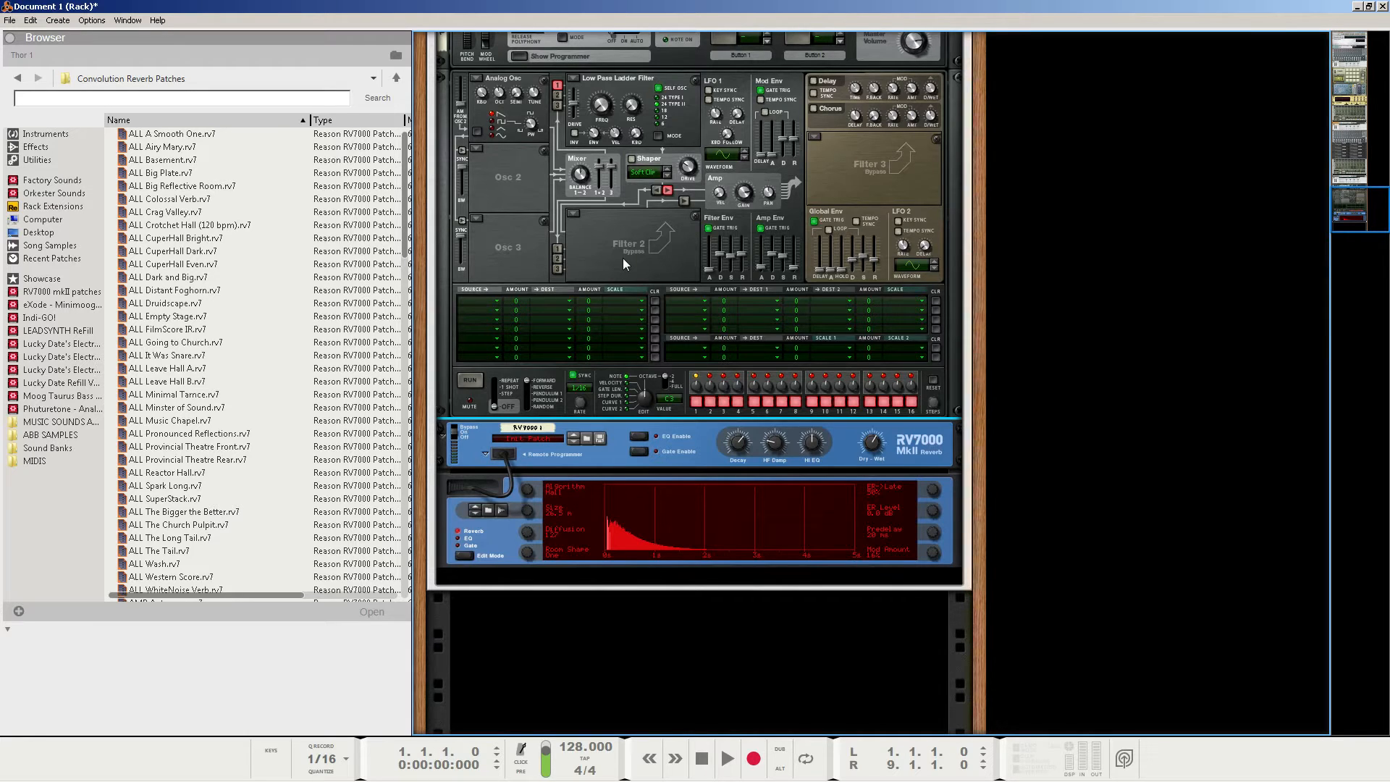
- Create a second Combinator in the empty rack space below Combinator 1
click(550, 635)
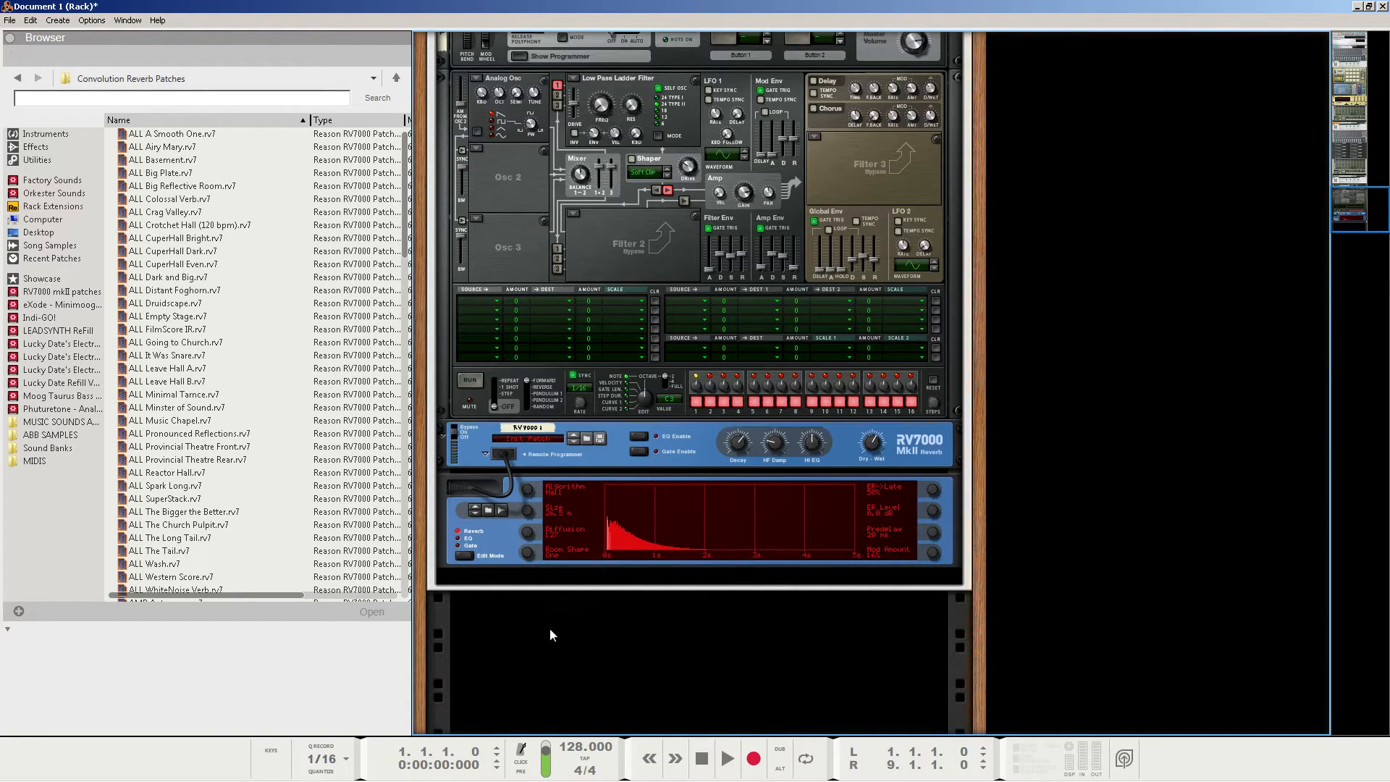
right_click(510, 635)
mouse_move(563, 743)
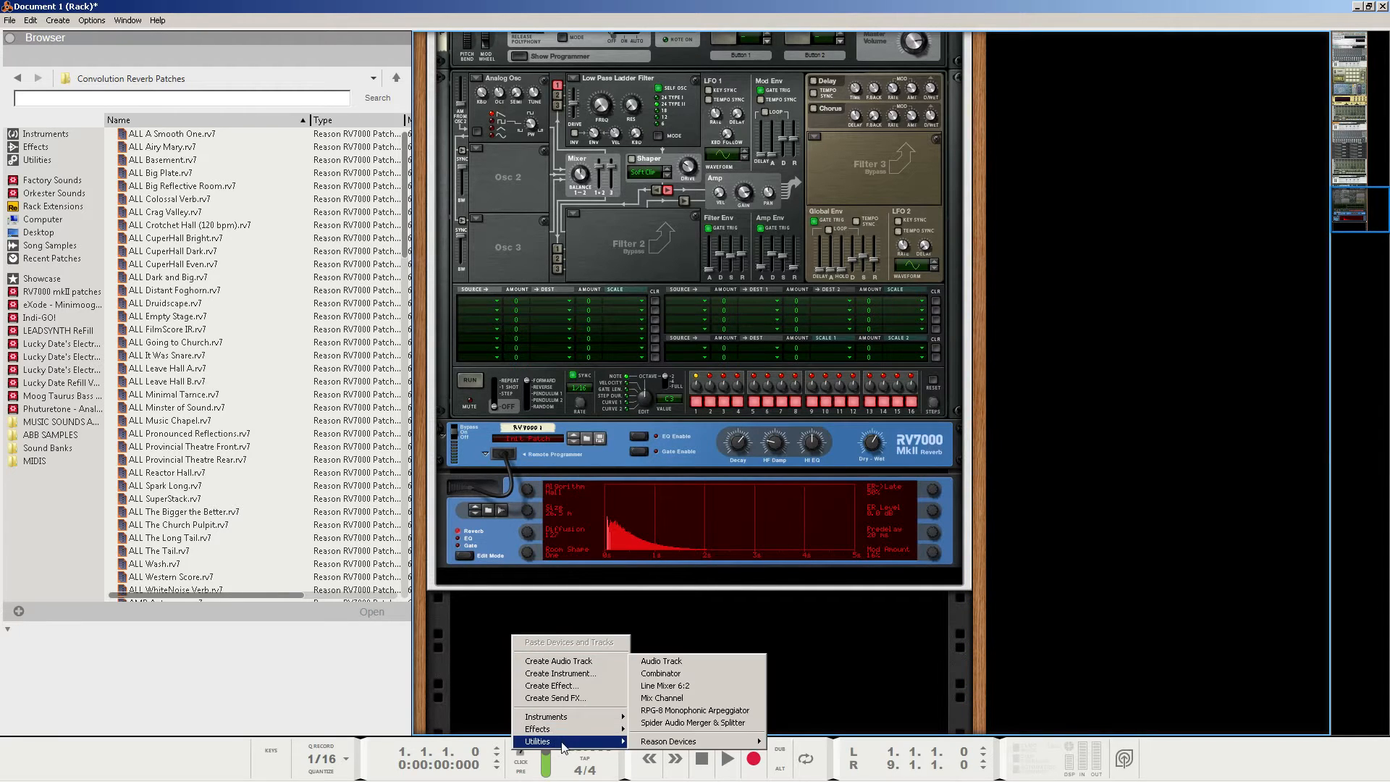
click(667, 673)
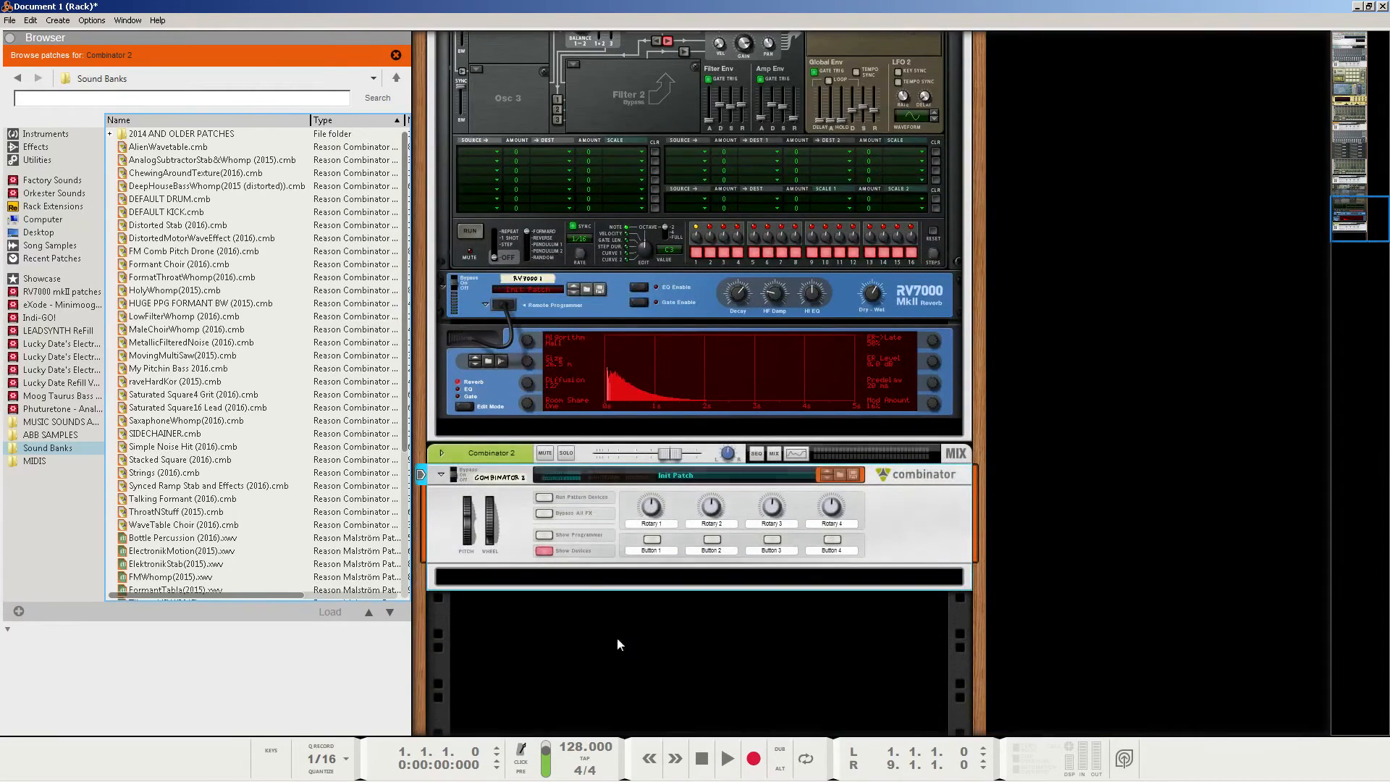
- Create a Dr. Octo Rex Loop Player inside Combinator 2 and leave patch browsing
right_click(585, 576)
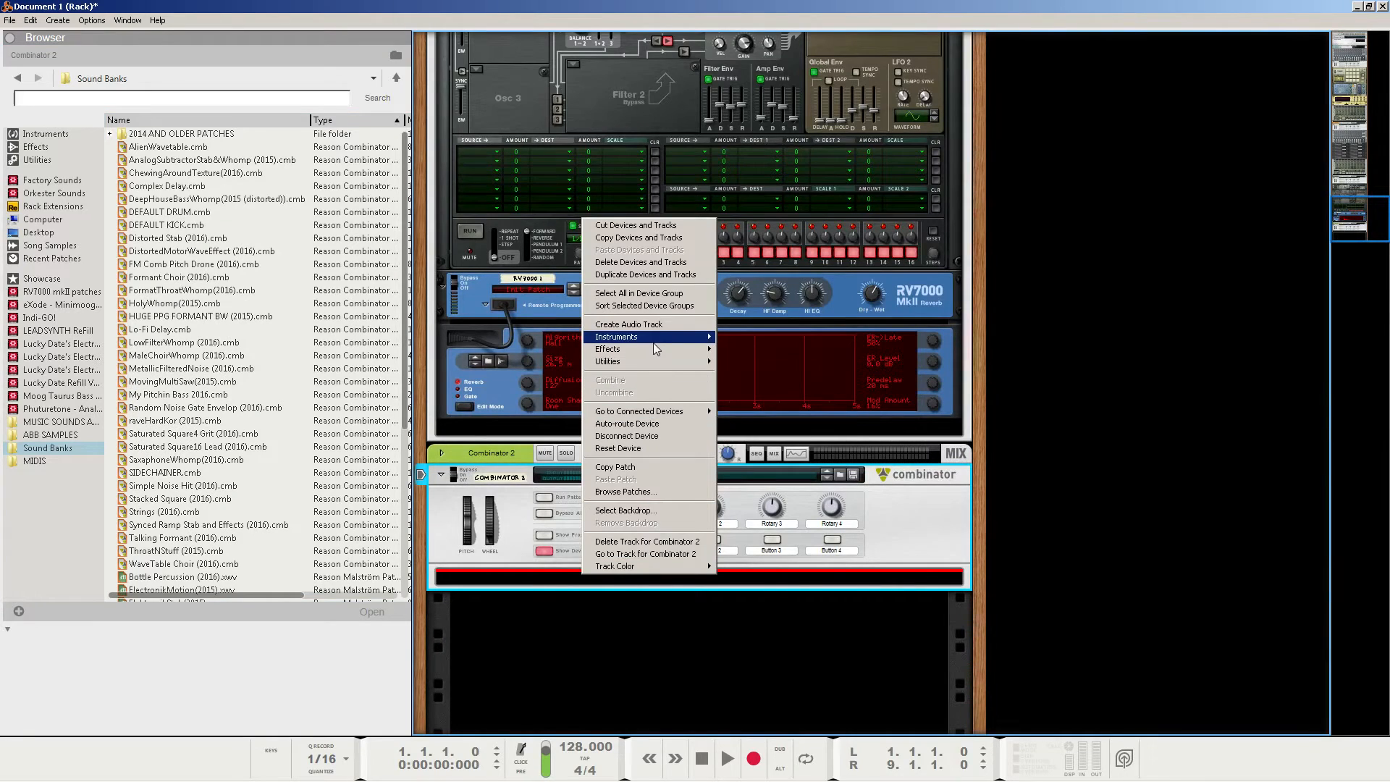
mouse_move(655, 348)
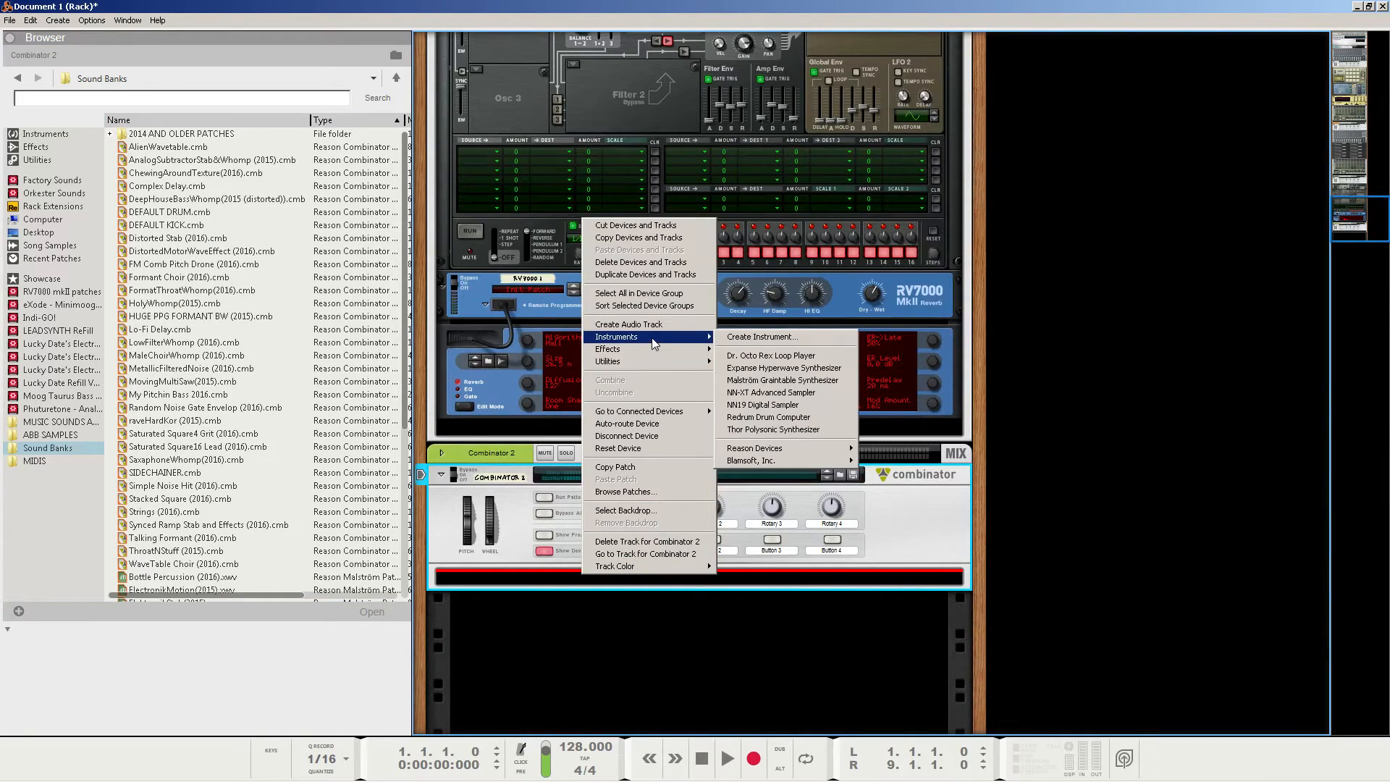
click(771, 357)
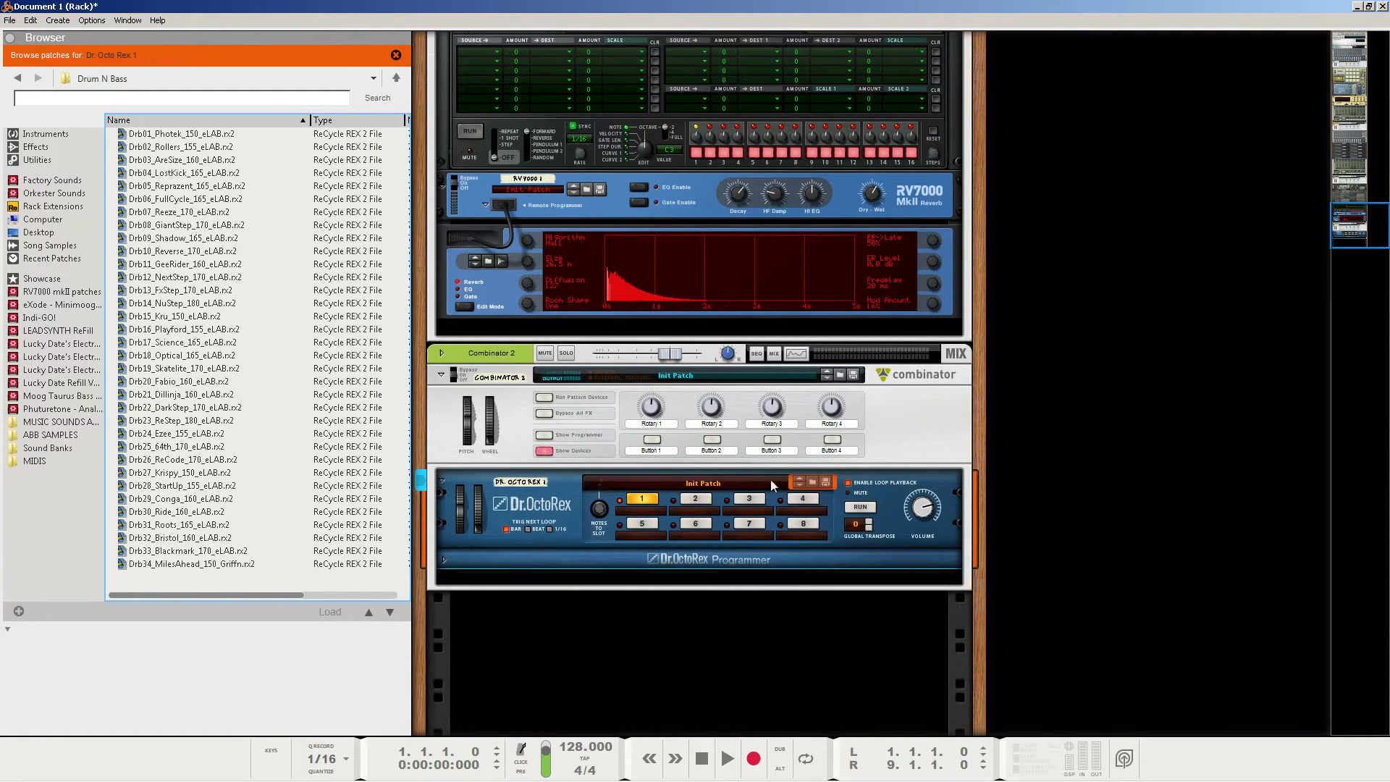
click(396, 57)
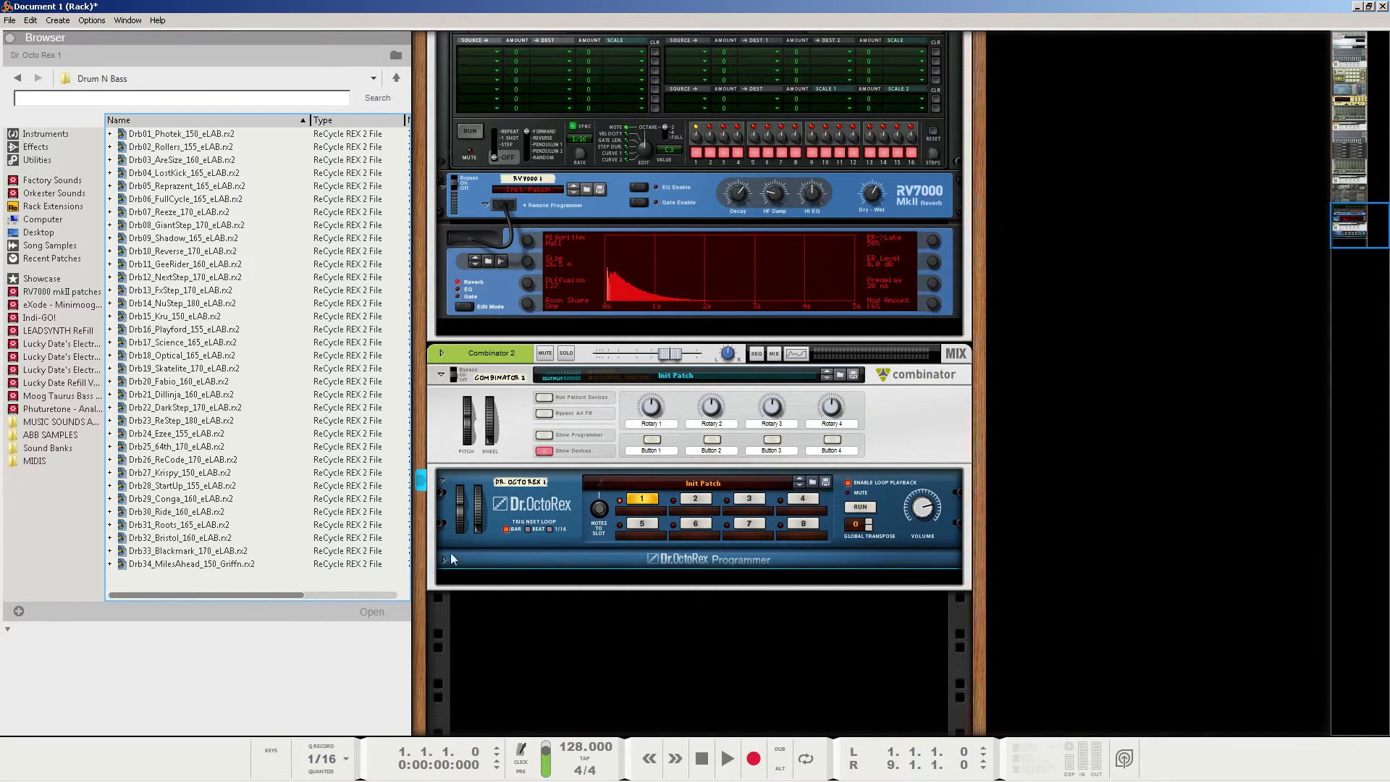
- Load Hhp11_Chronic_093_Chrnc.rx2 from the factory Dr Rex Drum Loops' Hip Hop folder into the first Dr. Octo Rex slot and open its programmer
right_click(667, 522)
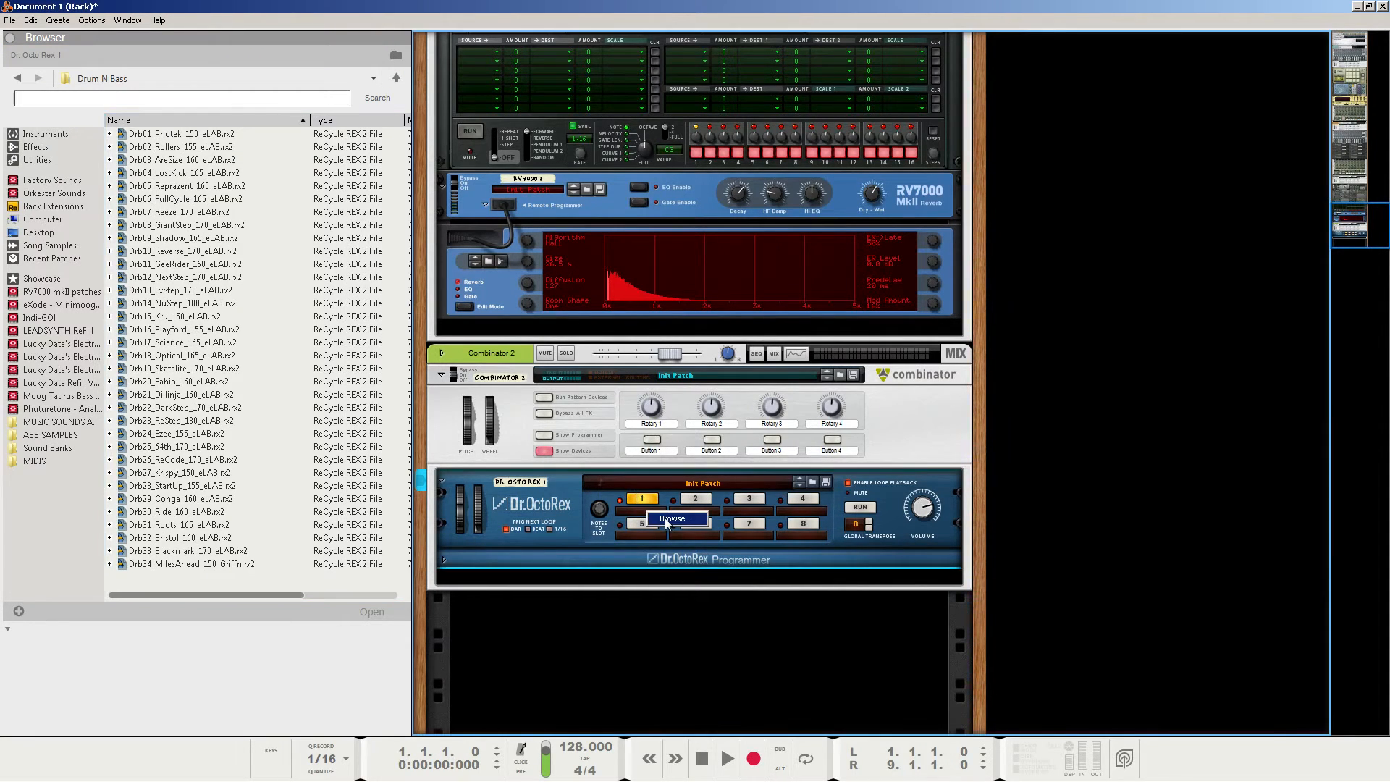
click(673, 518)
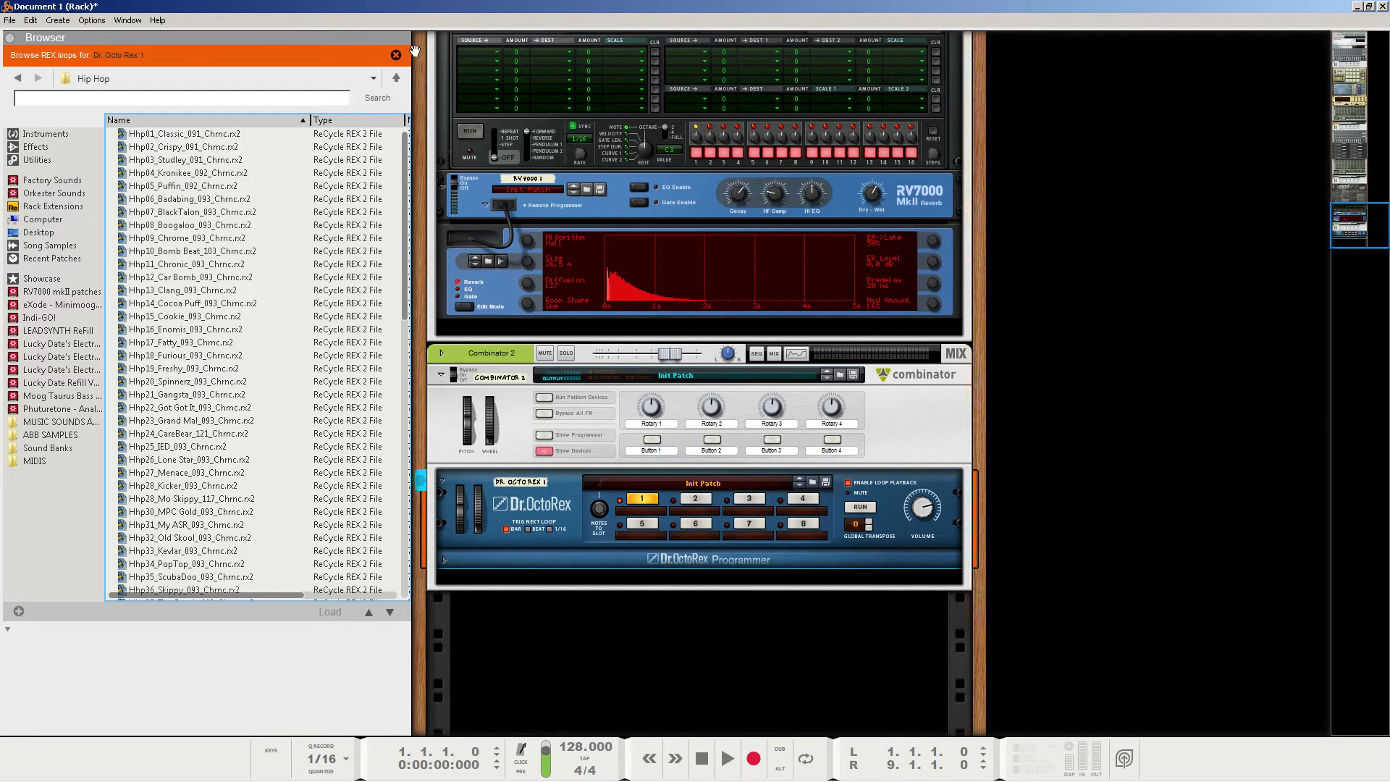
click(53, 180)
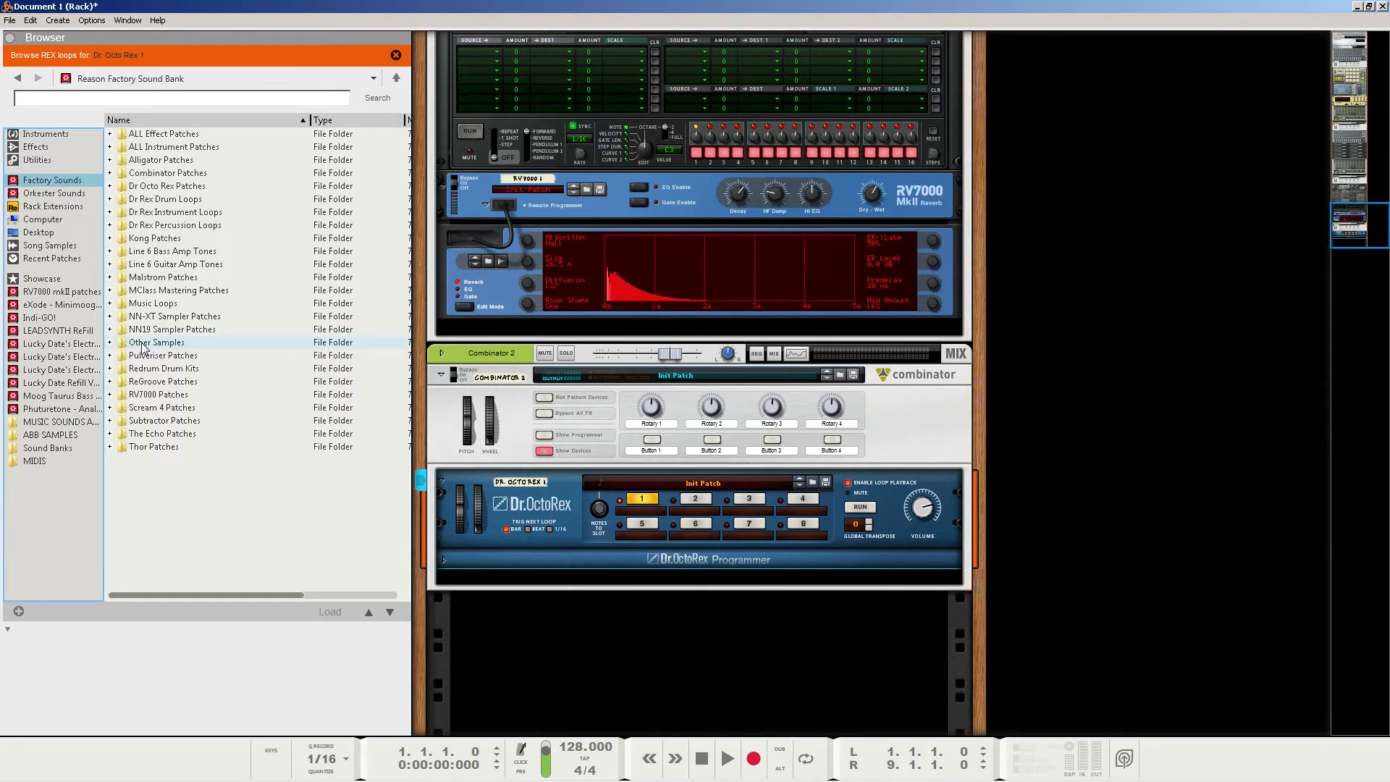
double_click(162, 203)
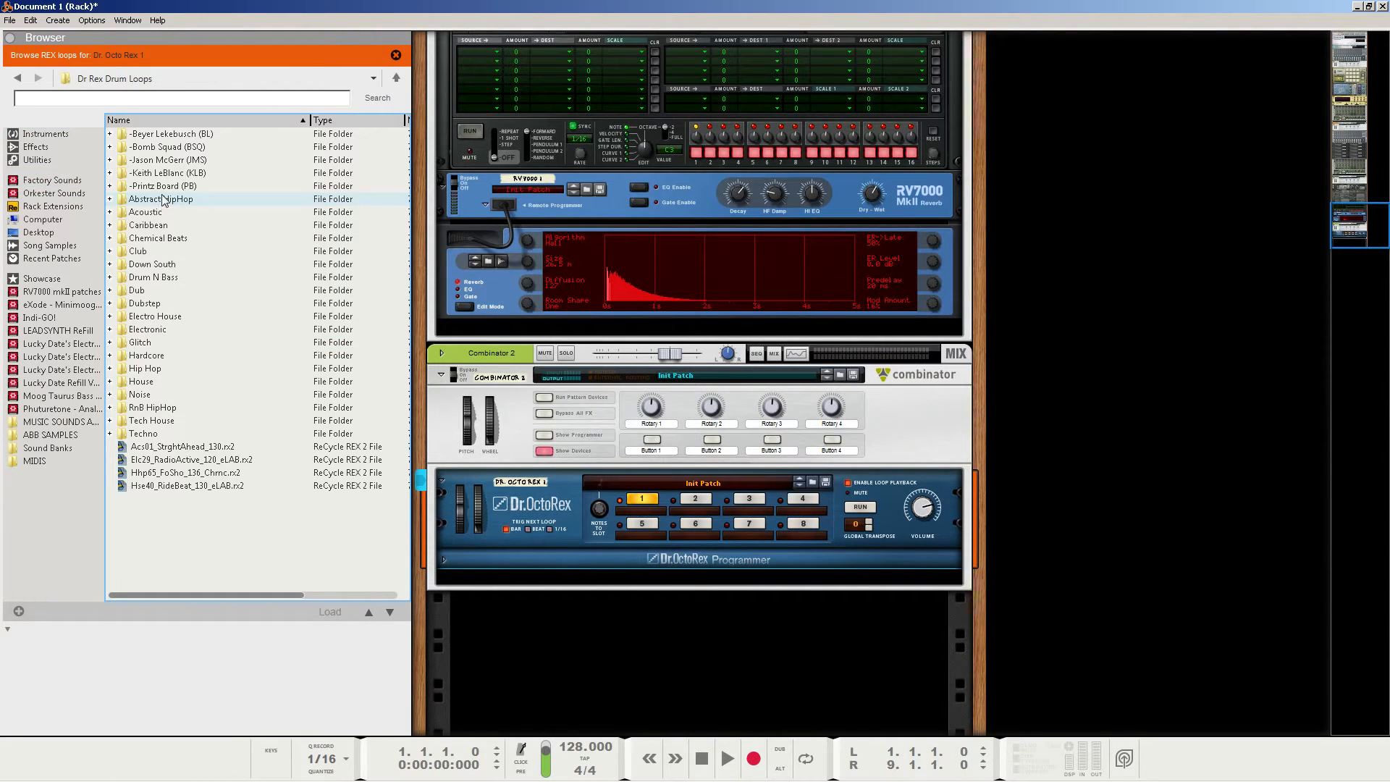
double_click(162, 369)
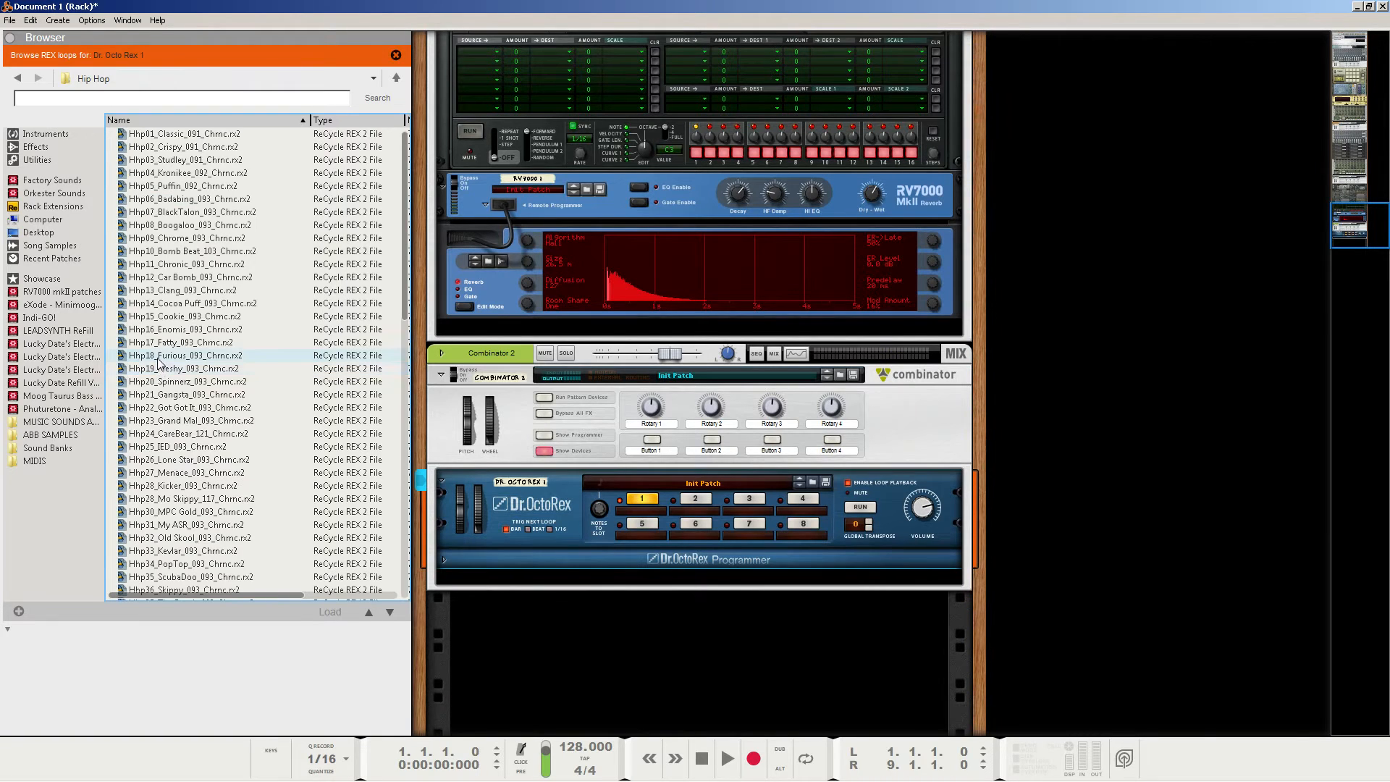
click(169, 265)
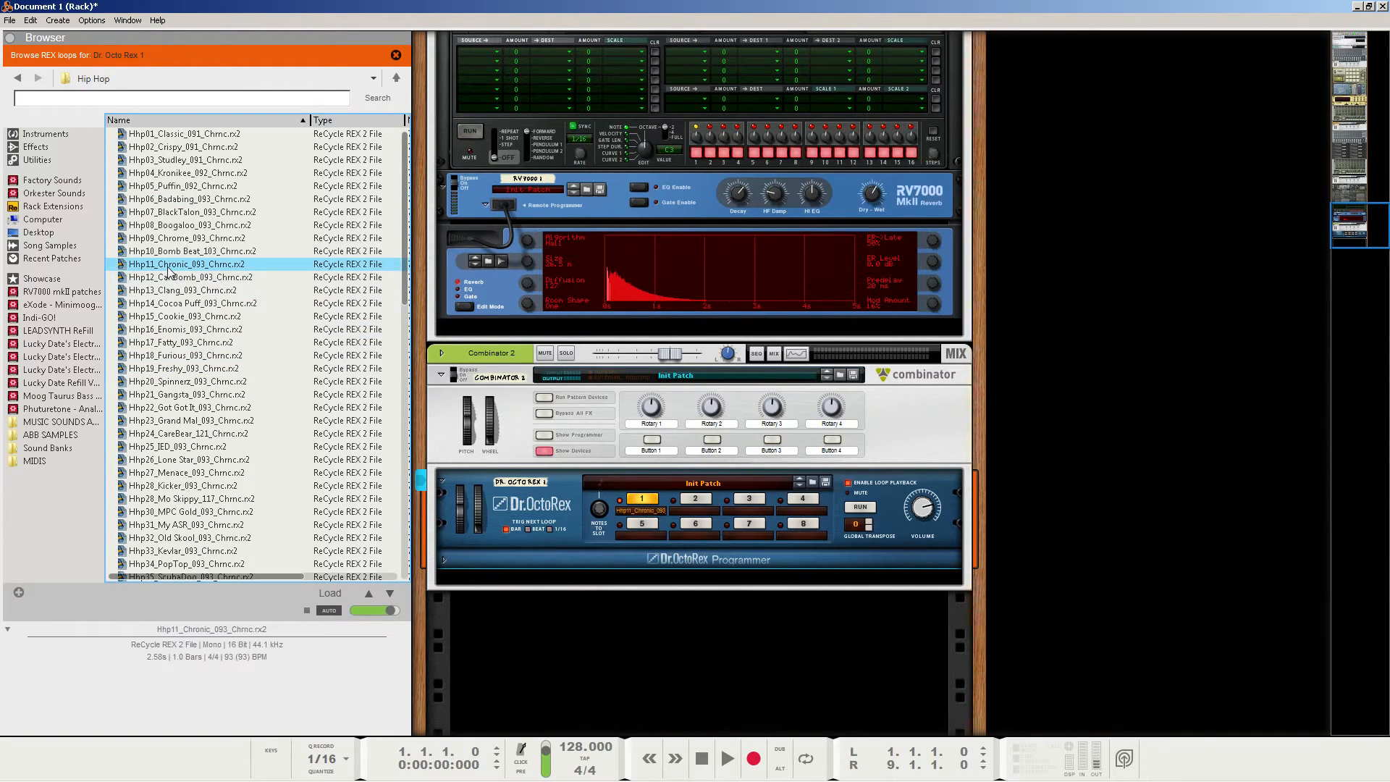
click(443, 557)
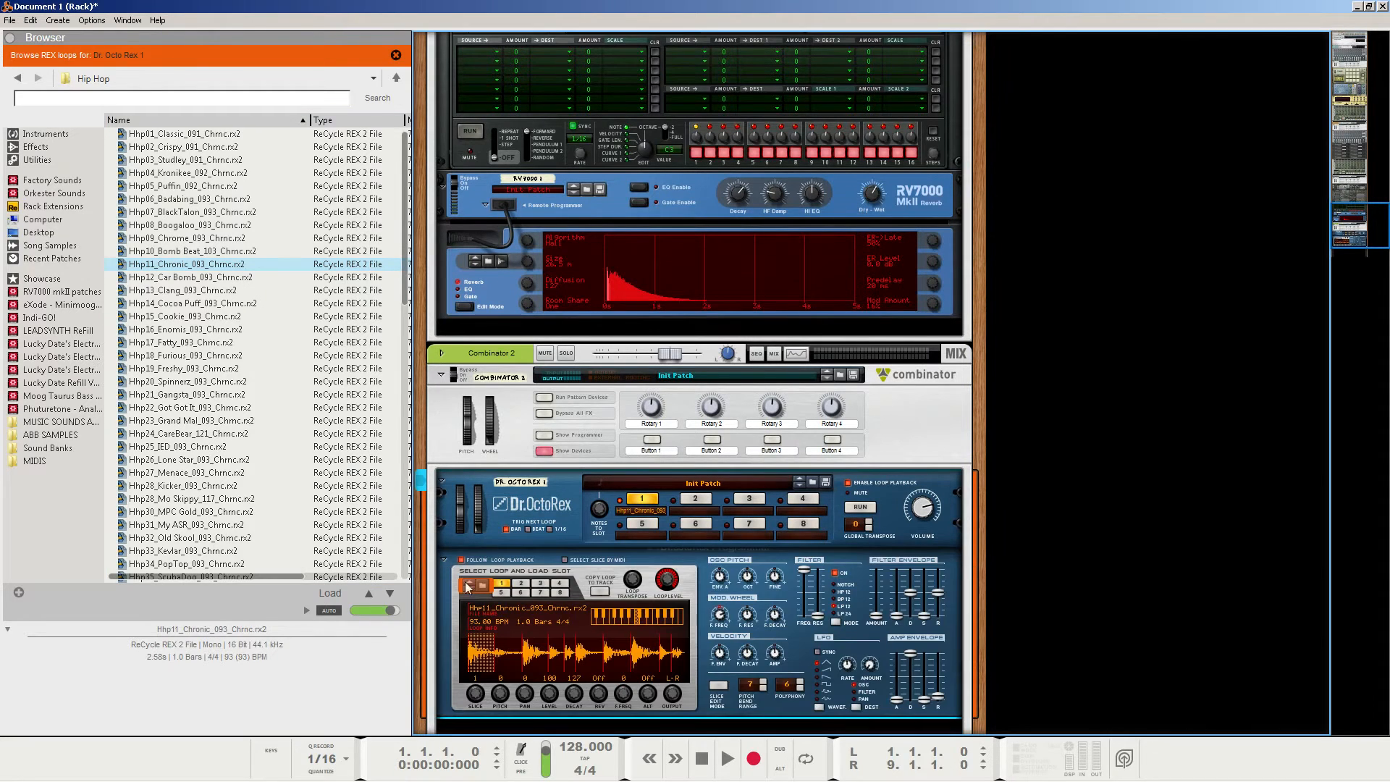
scroll(639, 592, down, 3)
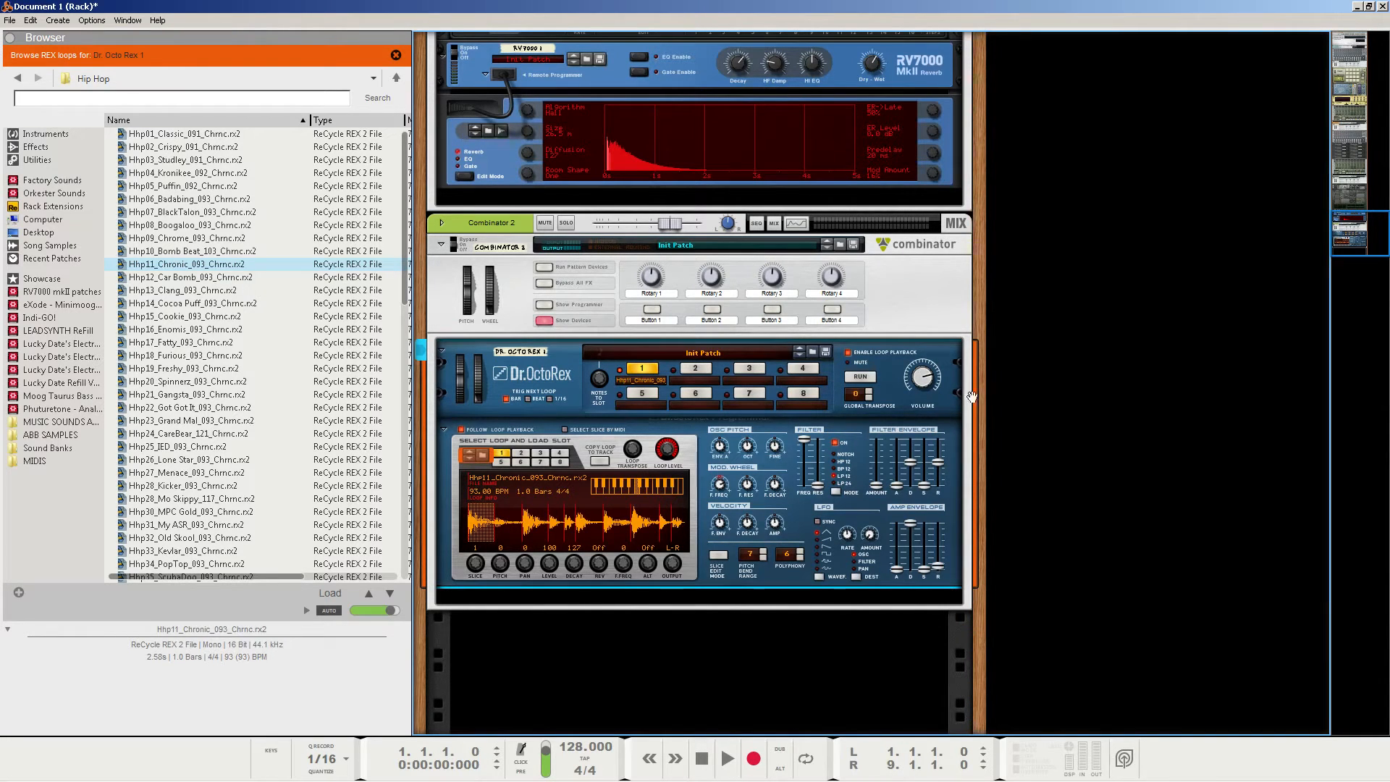
- On the rear of the rack, connect Dr. Octo Rex's Voice 1 Filter Env output to Thor's Filter 1 Freq modulation input
mouse_move(920, 377)
key(Tab)
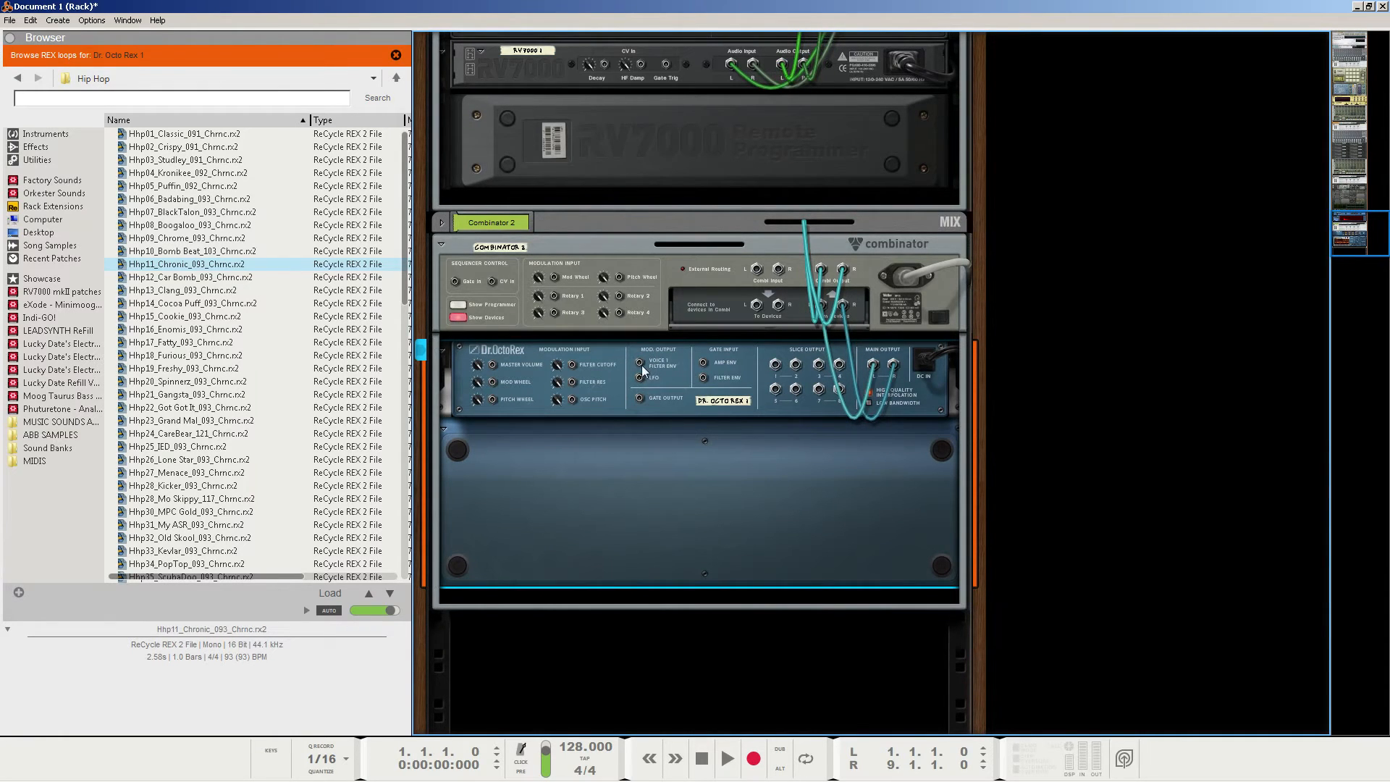
drag(638, 364, 654, 212)
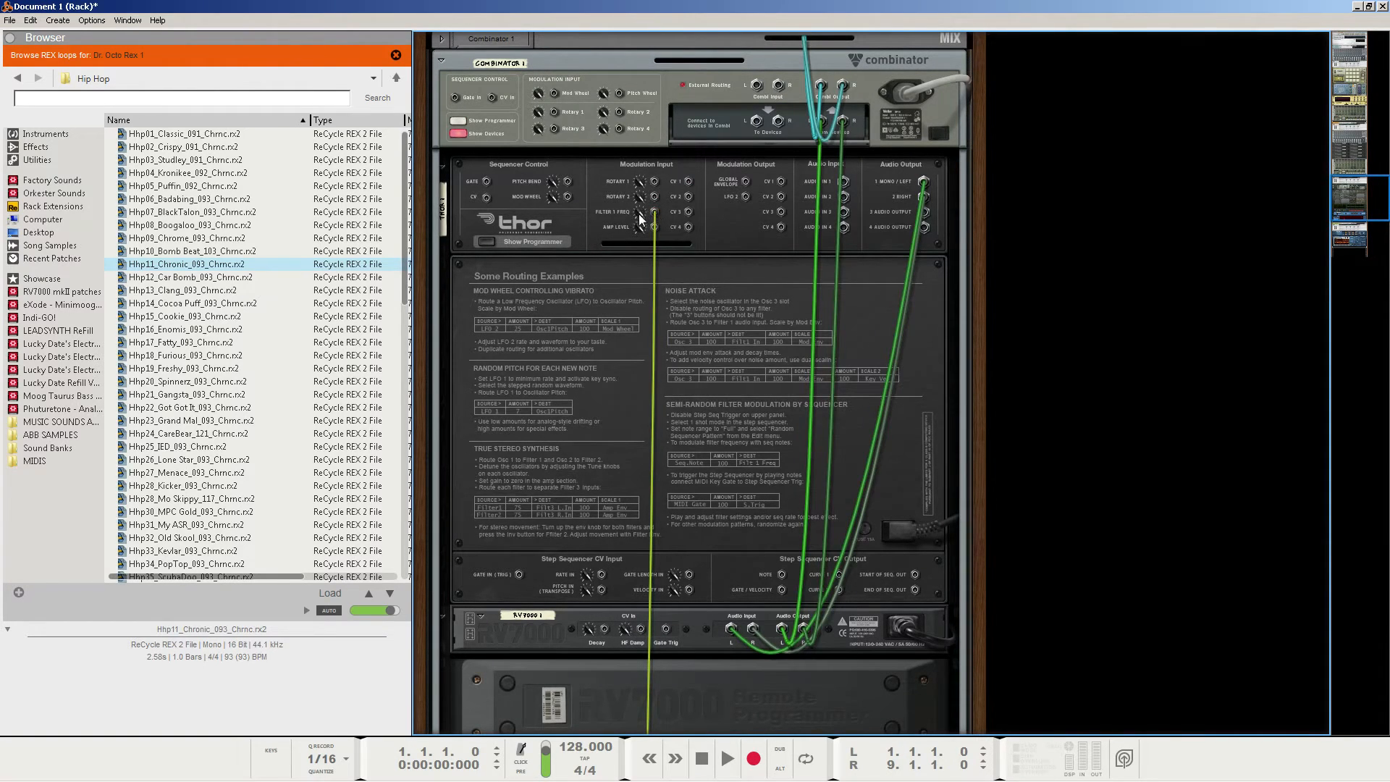
mouse_move(639, 214)
key(Tab)
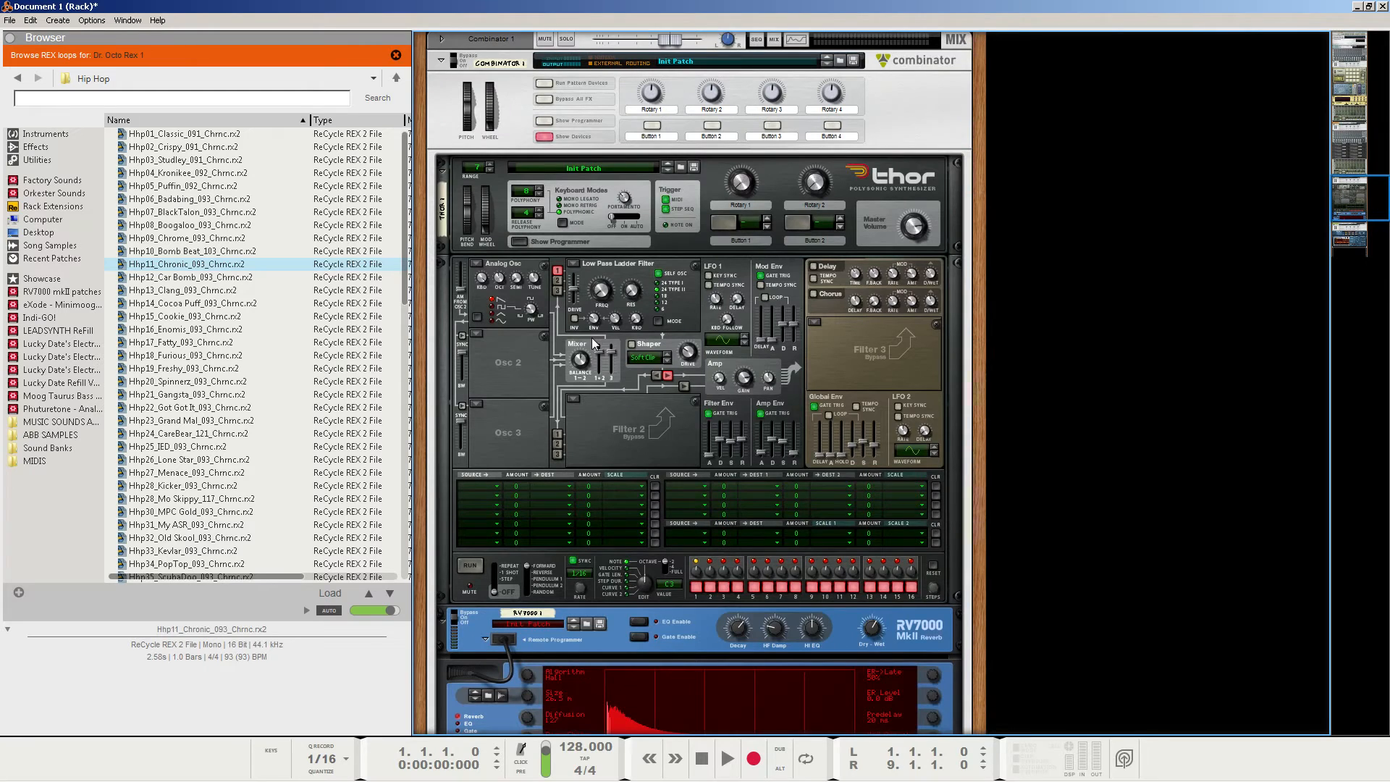
- Raise Dr. Octo Rex's filter envelope amount and adjust the filter envelope's attack and decay
scroll(610, 328, down, 8)
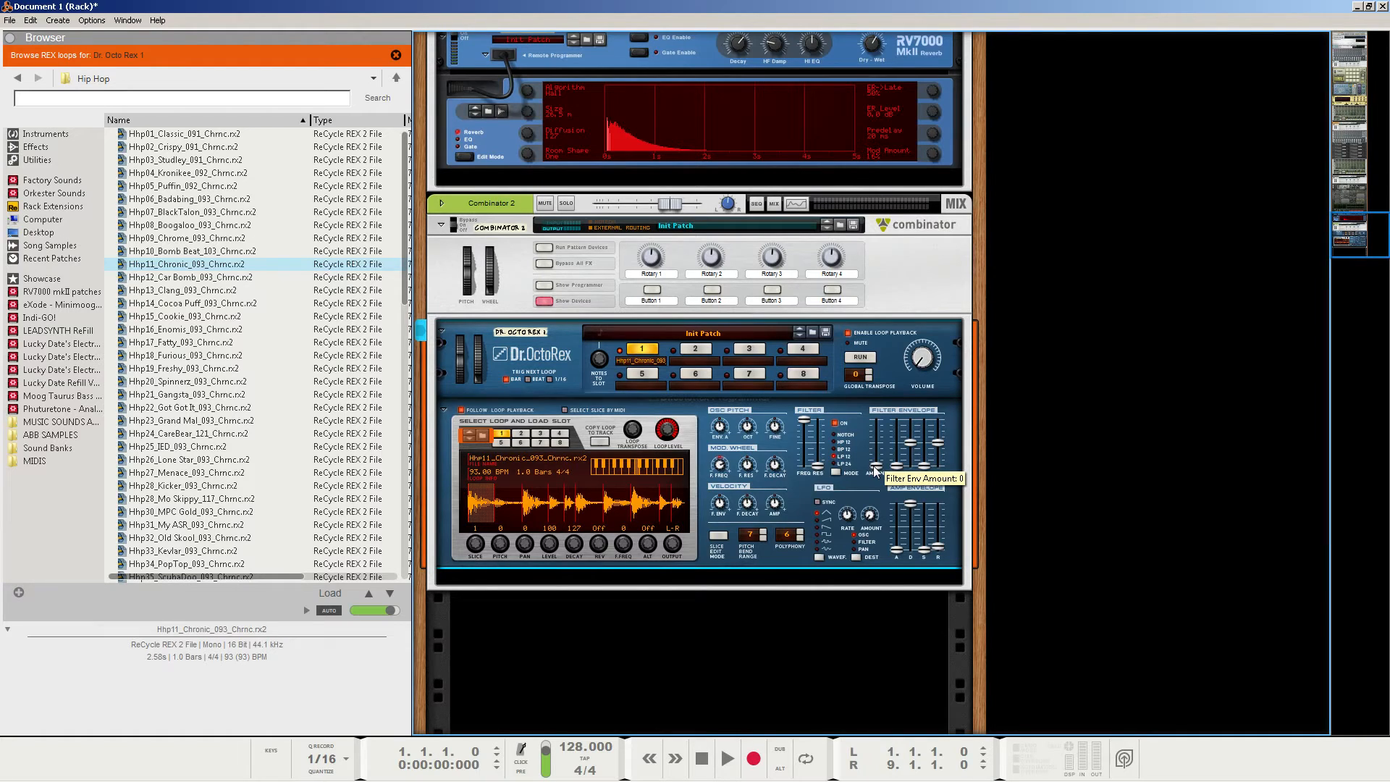
drag(874, 471, 930, 349)
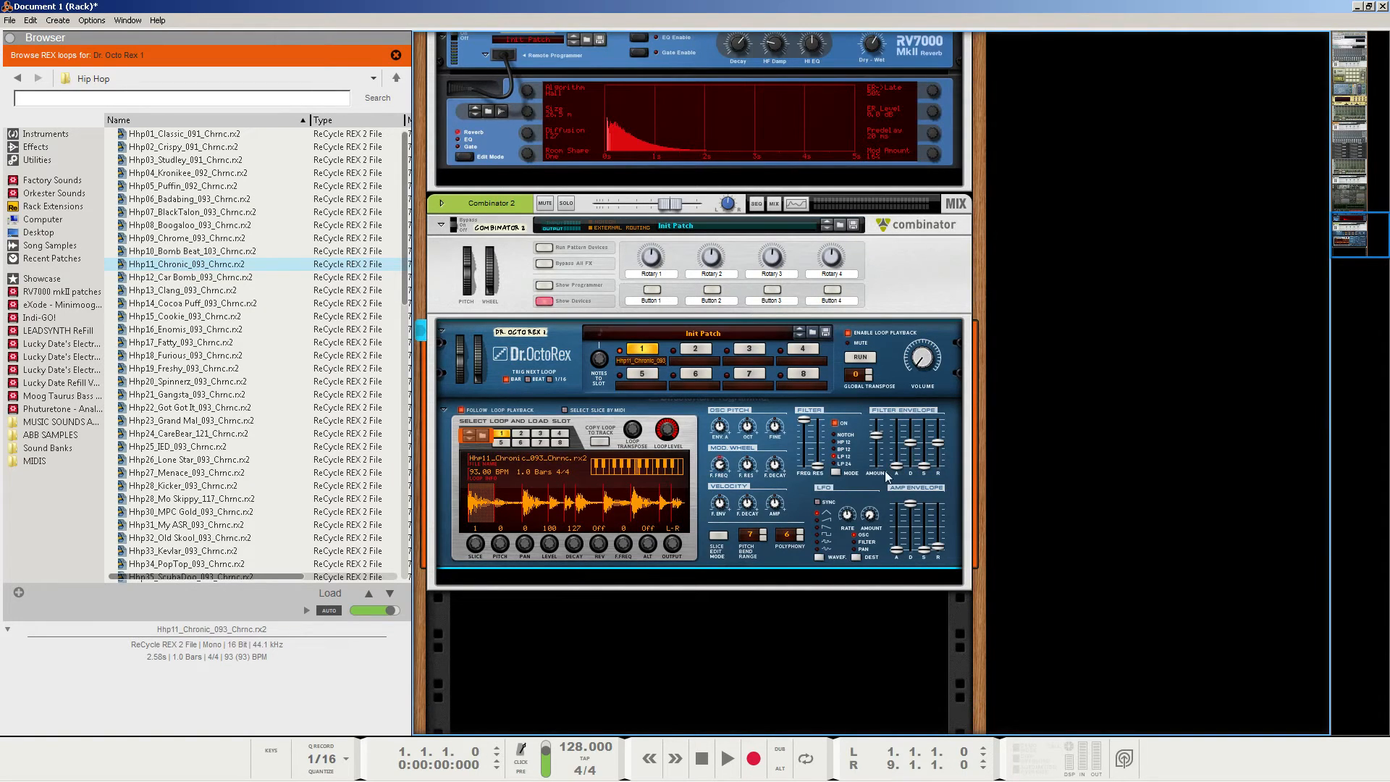
drag(895, 467, 907, 429)
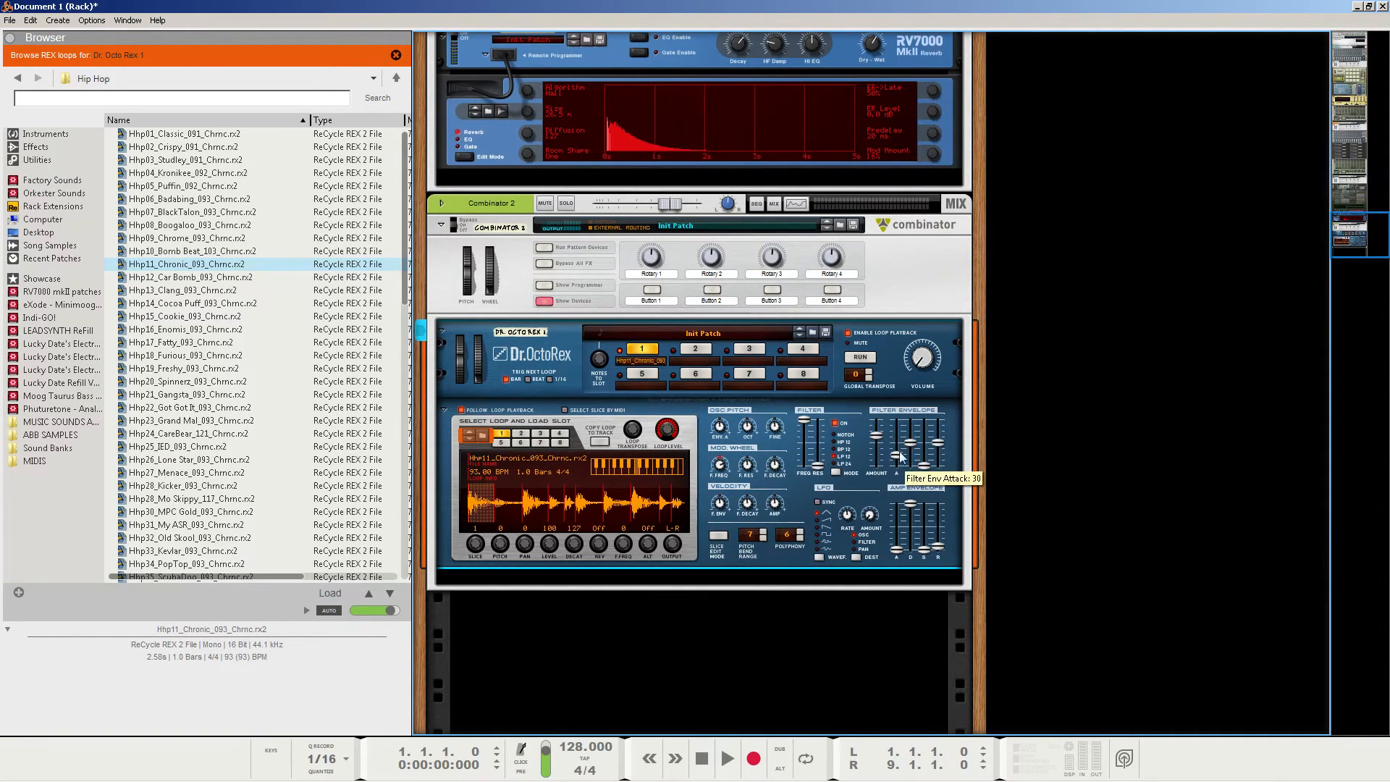
drag(912, 443, 931, 500)
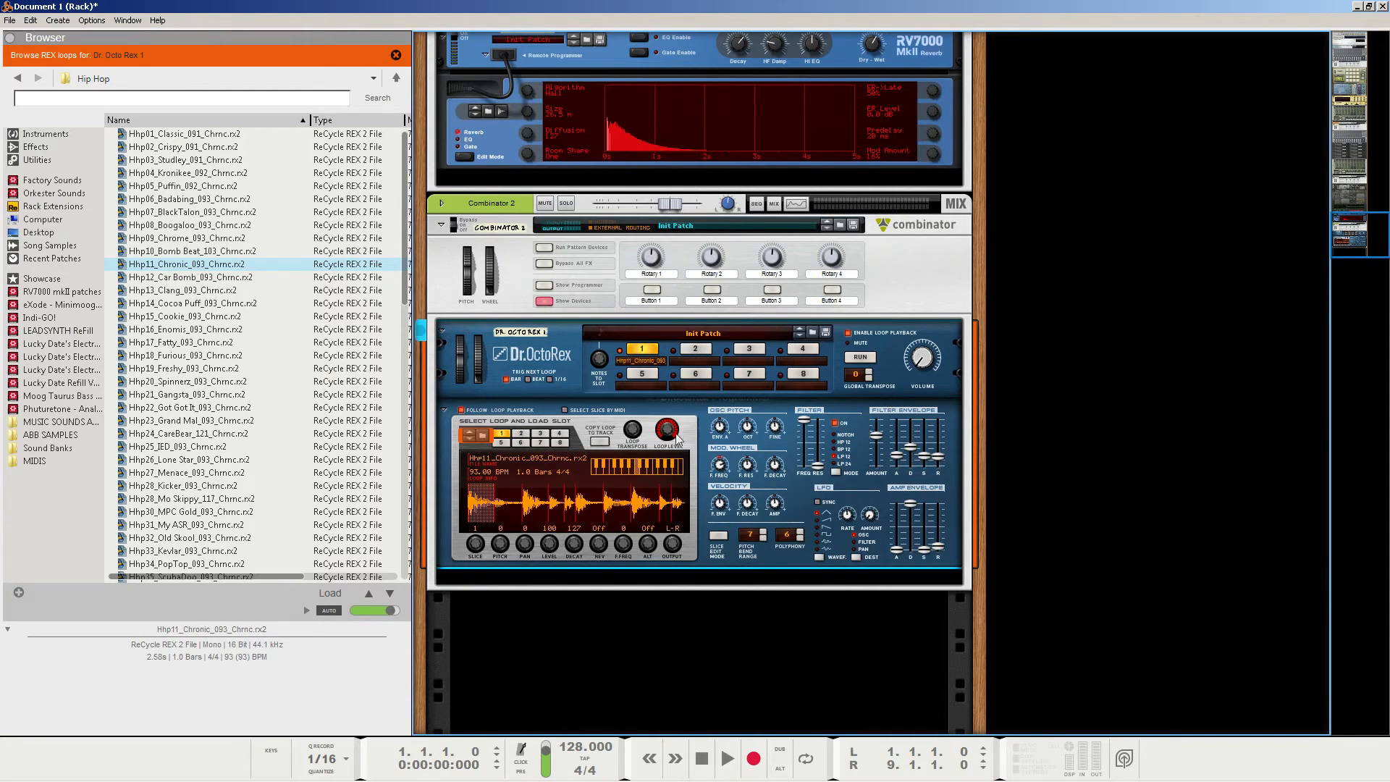
- Play the song to hear the modulated synth, adjust the RV7000's Dry-Wet mix and stop playback
scroll(553, 474, up, 5)
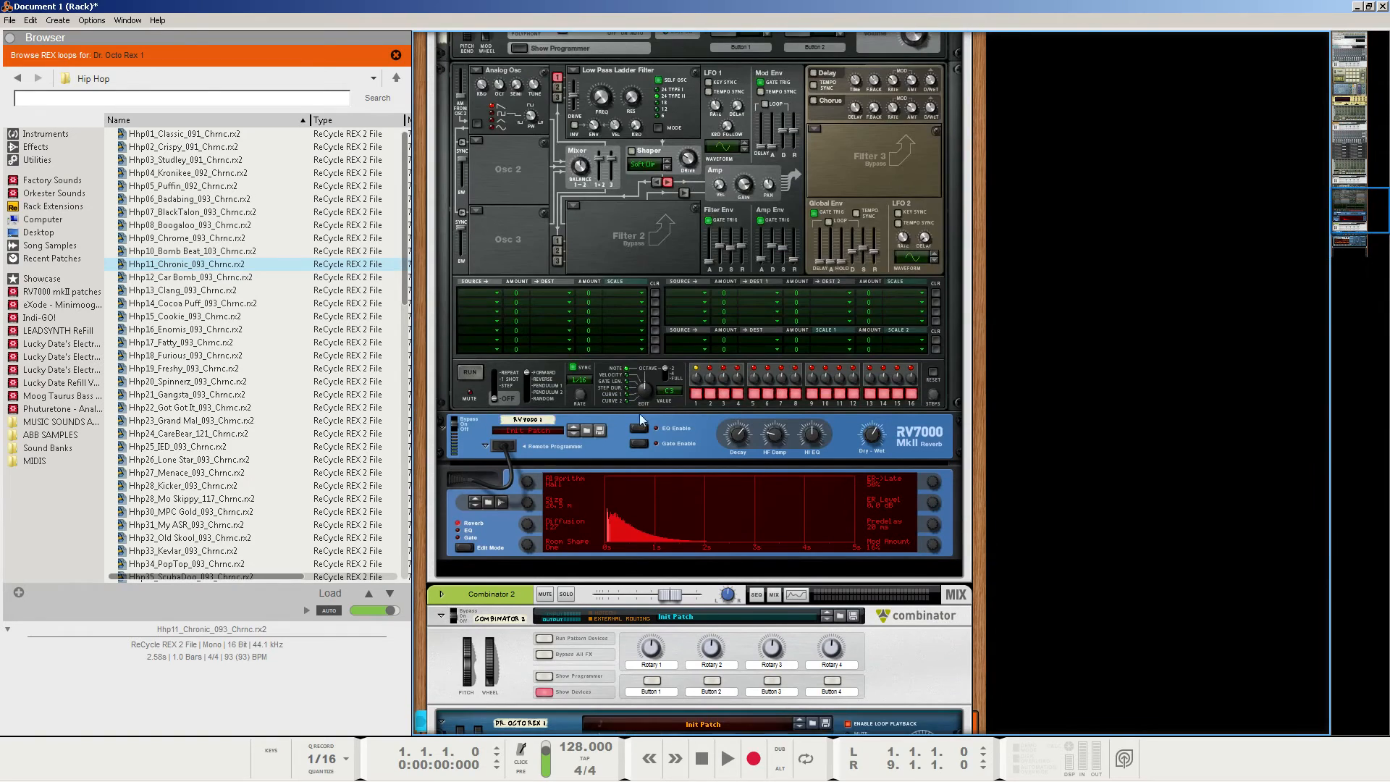
scroll(614, 276, down, 5)
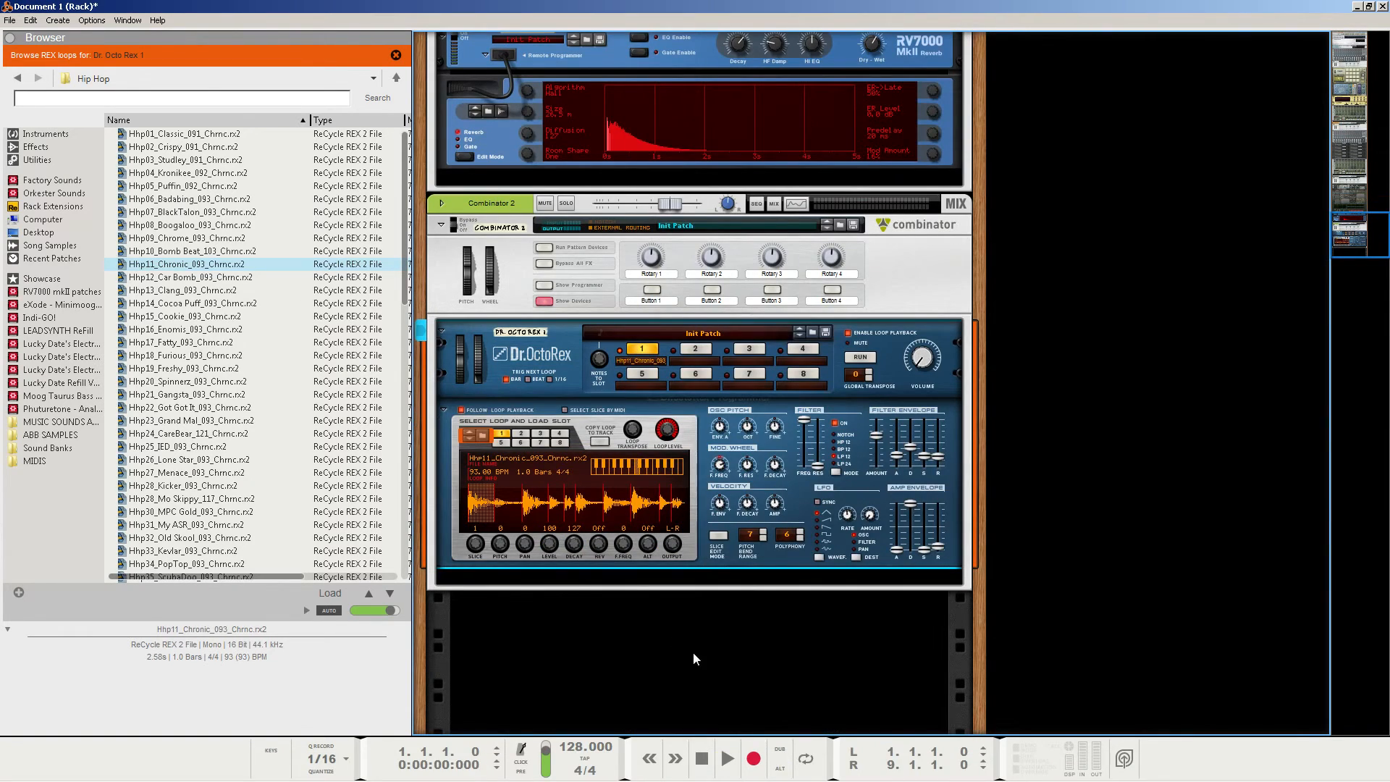
click(727, 758)
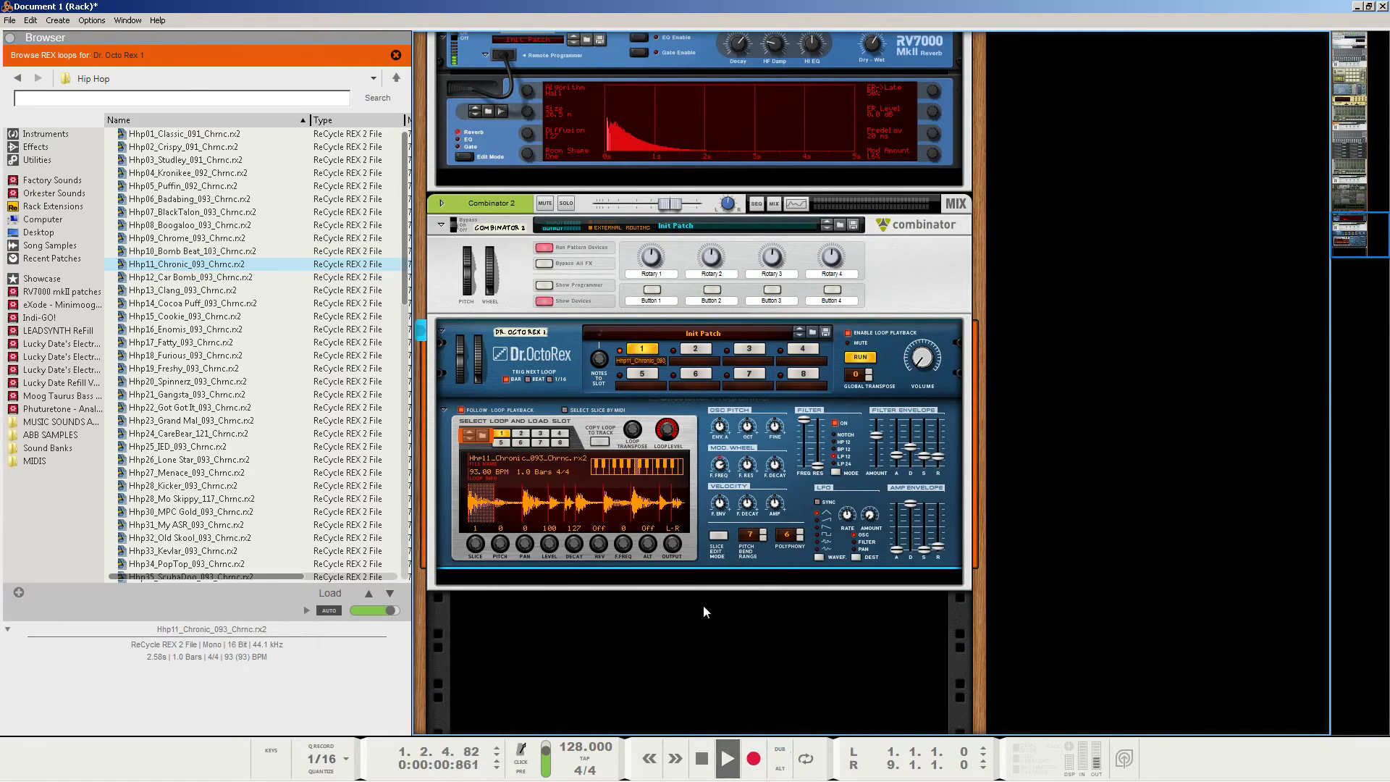
scroll(604, 620, up, 3)
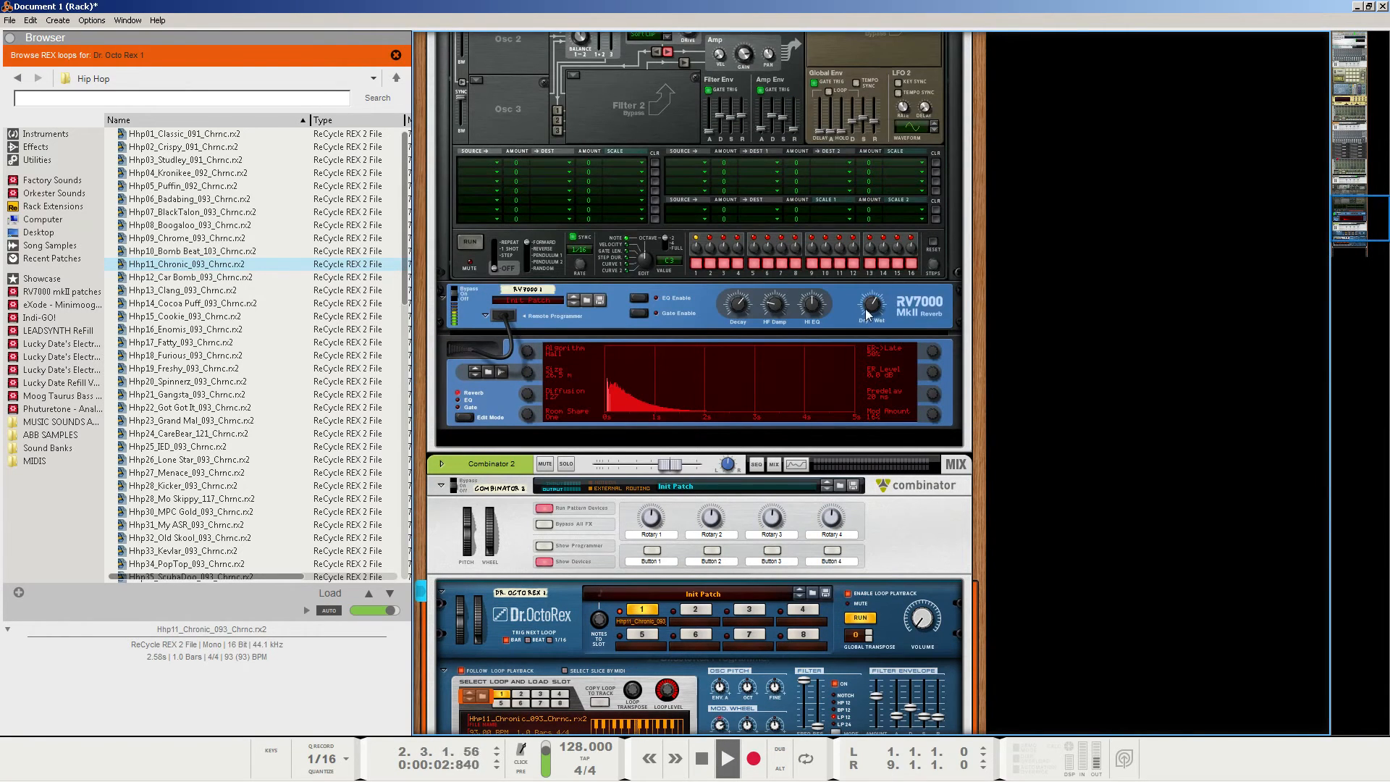
click(870, 306)
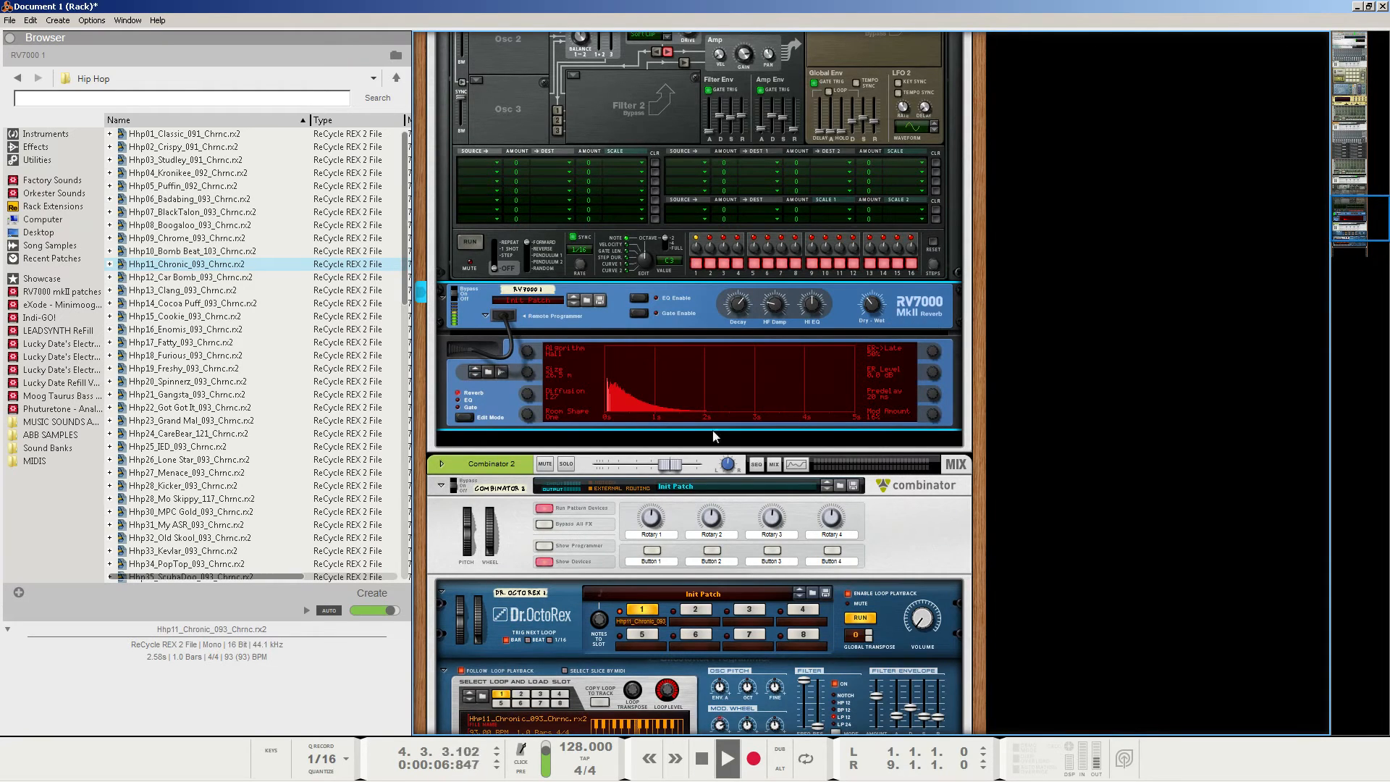
scroll(713, 435, up, 5)
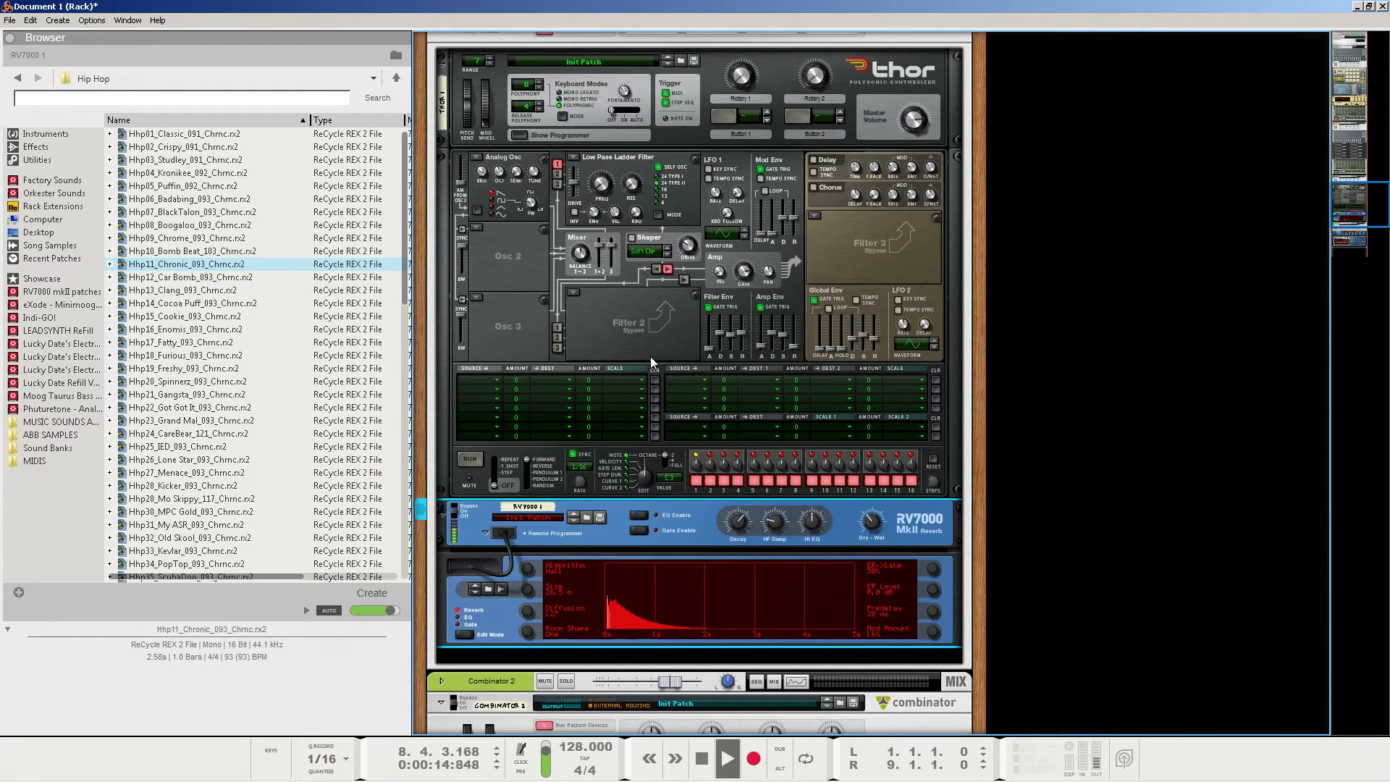
key(space)
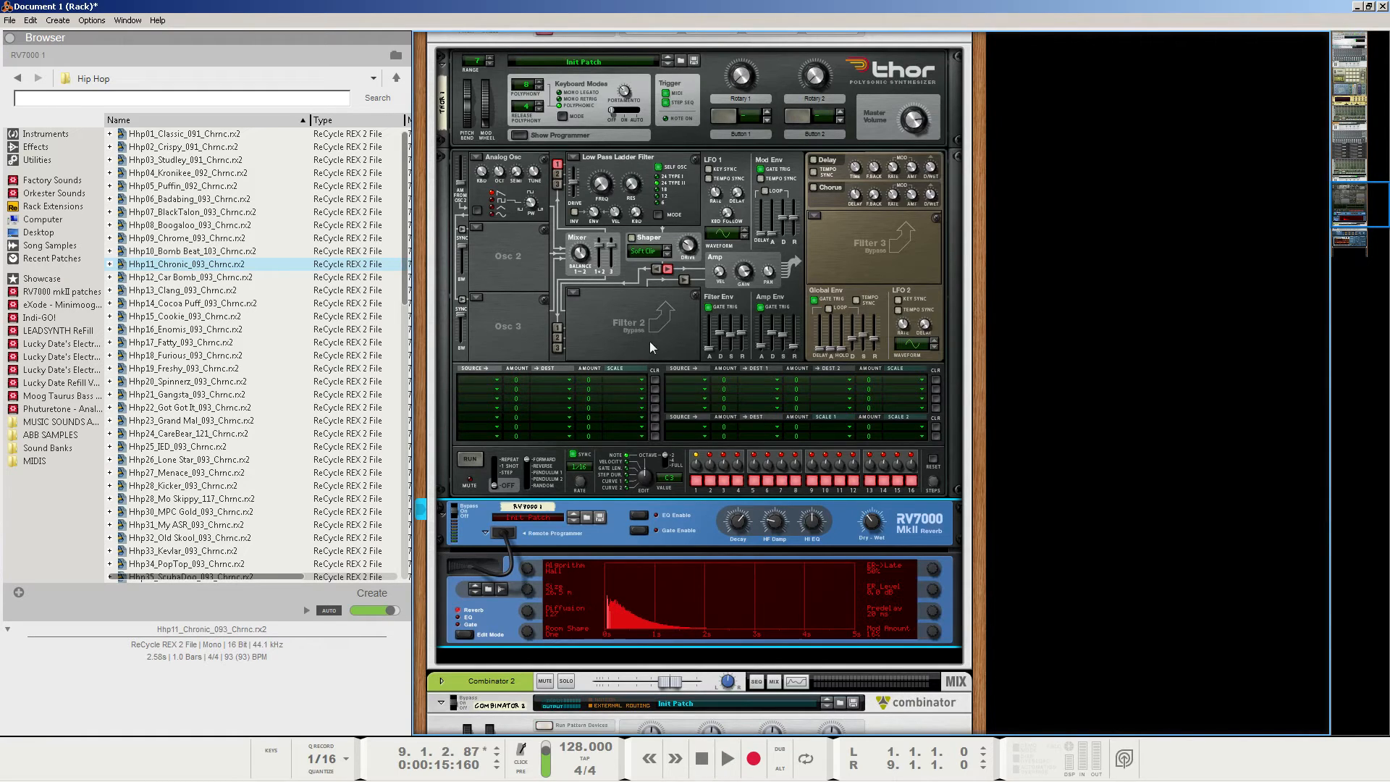
- Disconnect the modulation cable from Thor's Filter 1 Freq input and return to the front of the rack
key(Tab)
scroll(649, 259, up, 5)
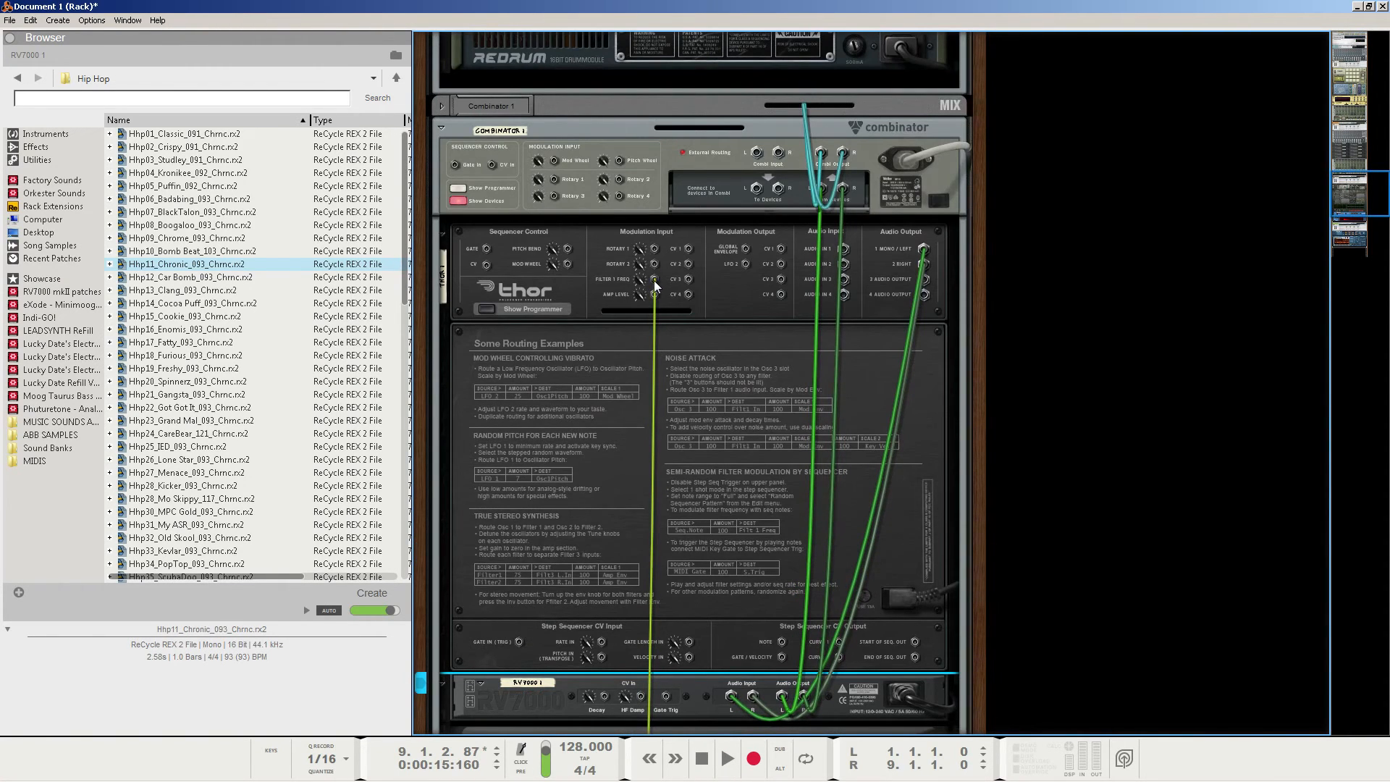
click(654, 280)
key(Tab)
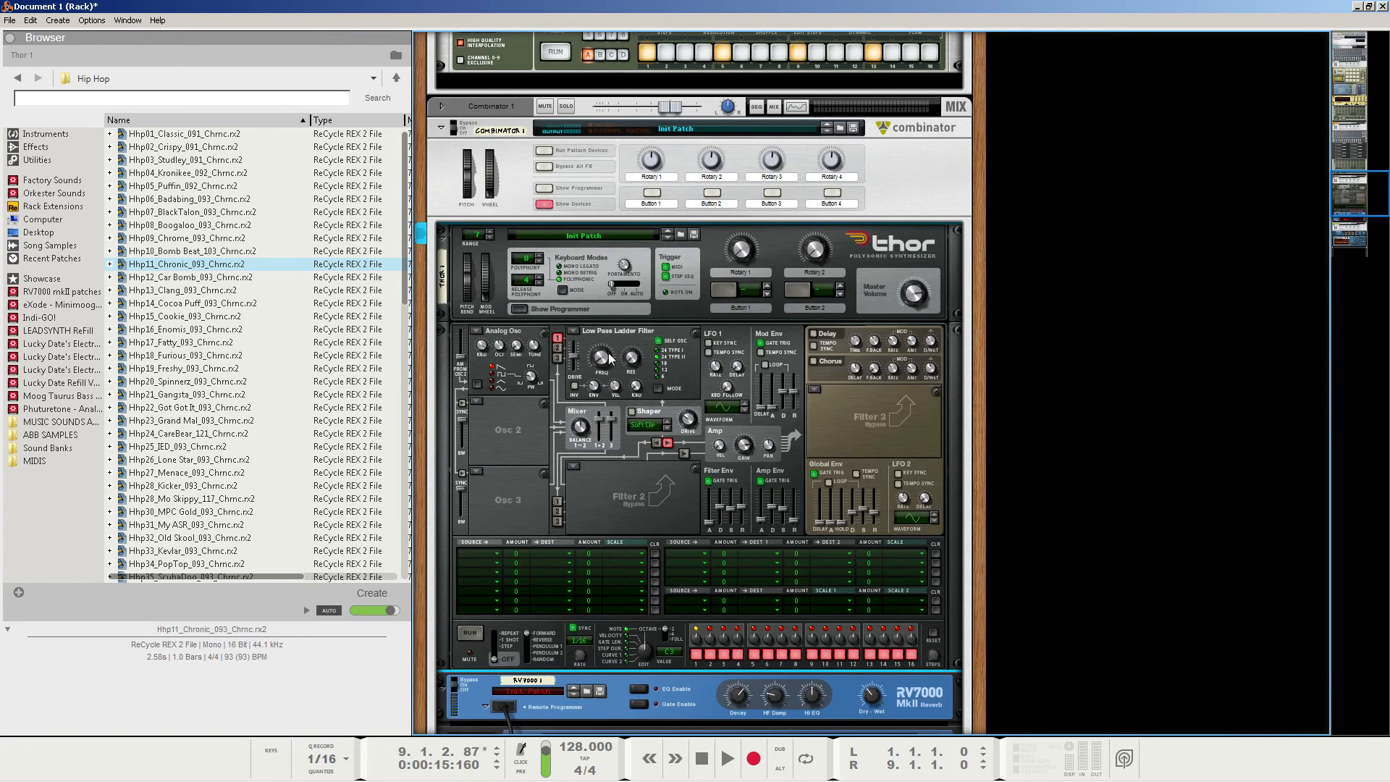
- Play the song from the start to hear Thor's filter without modulation, and return the song position to the start
click(706, 761)
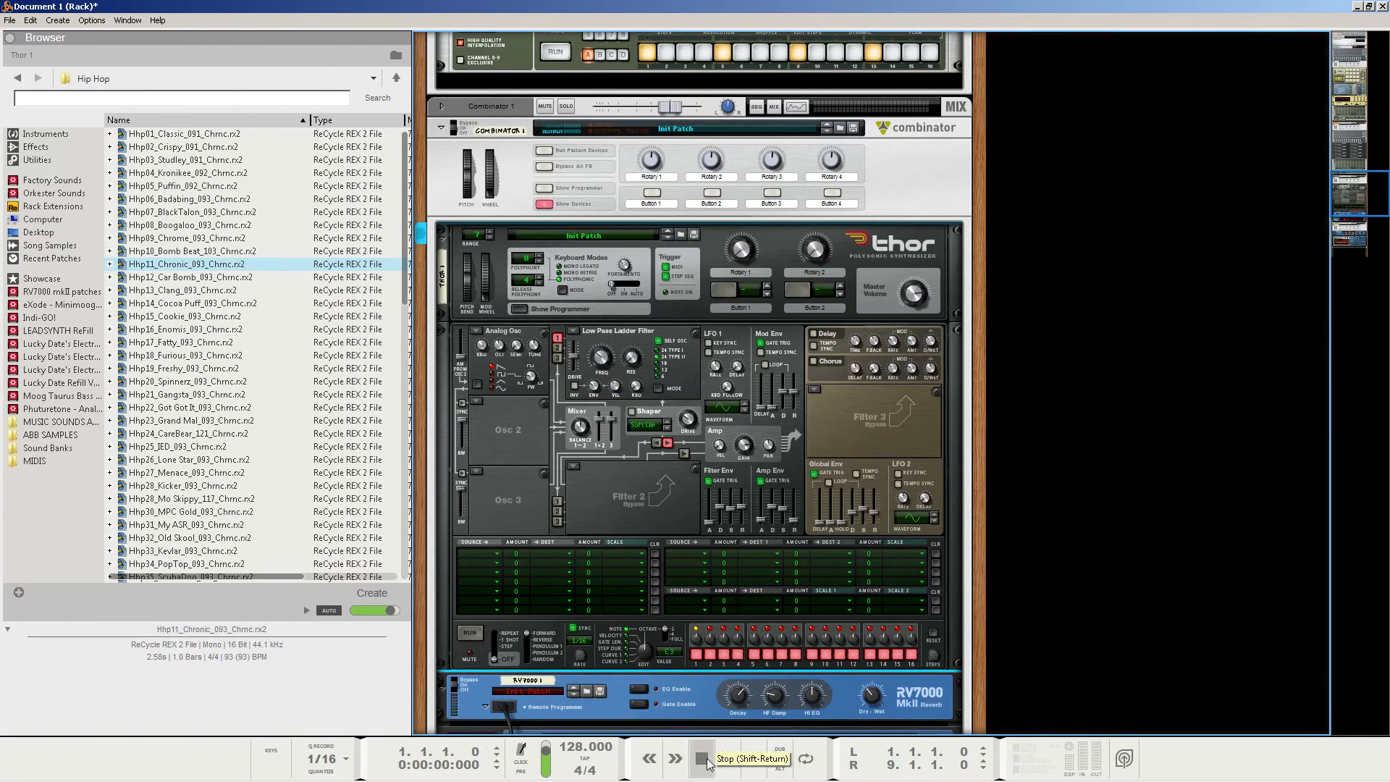
key(space)
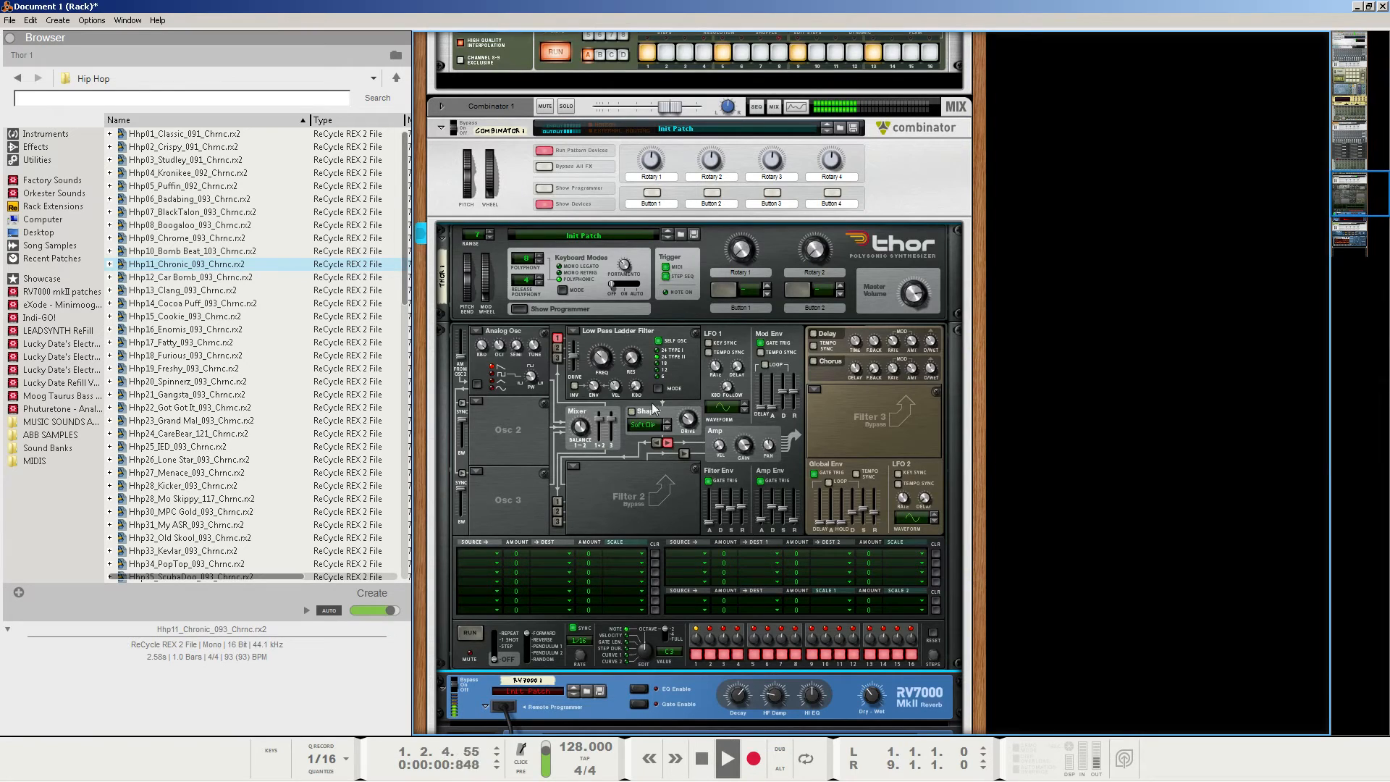
drag(605, 369, 632, 356)
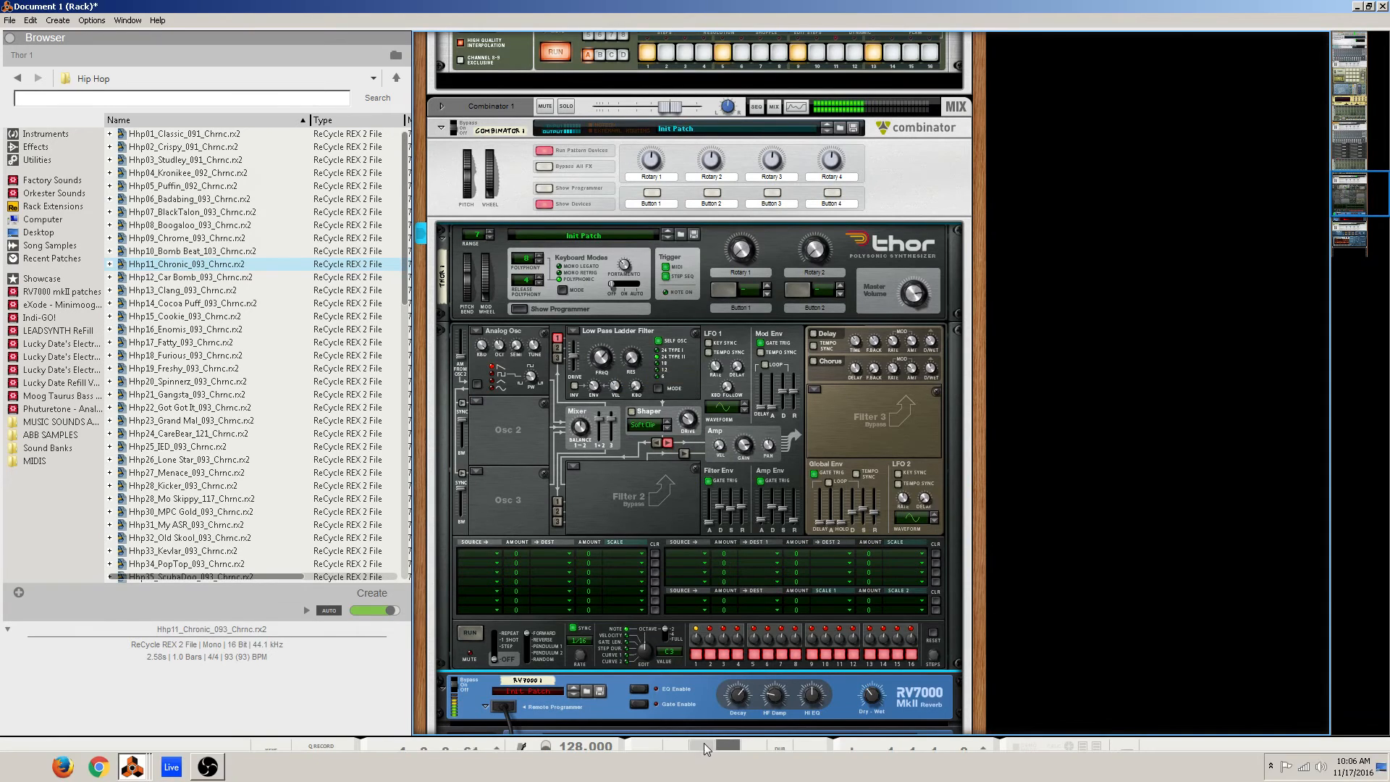
click(703, 748)
click(704, 749)
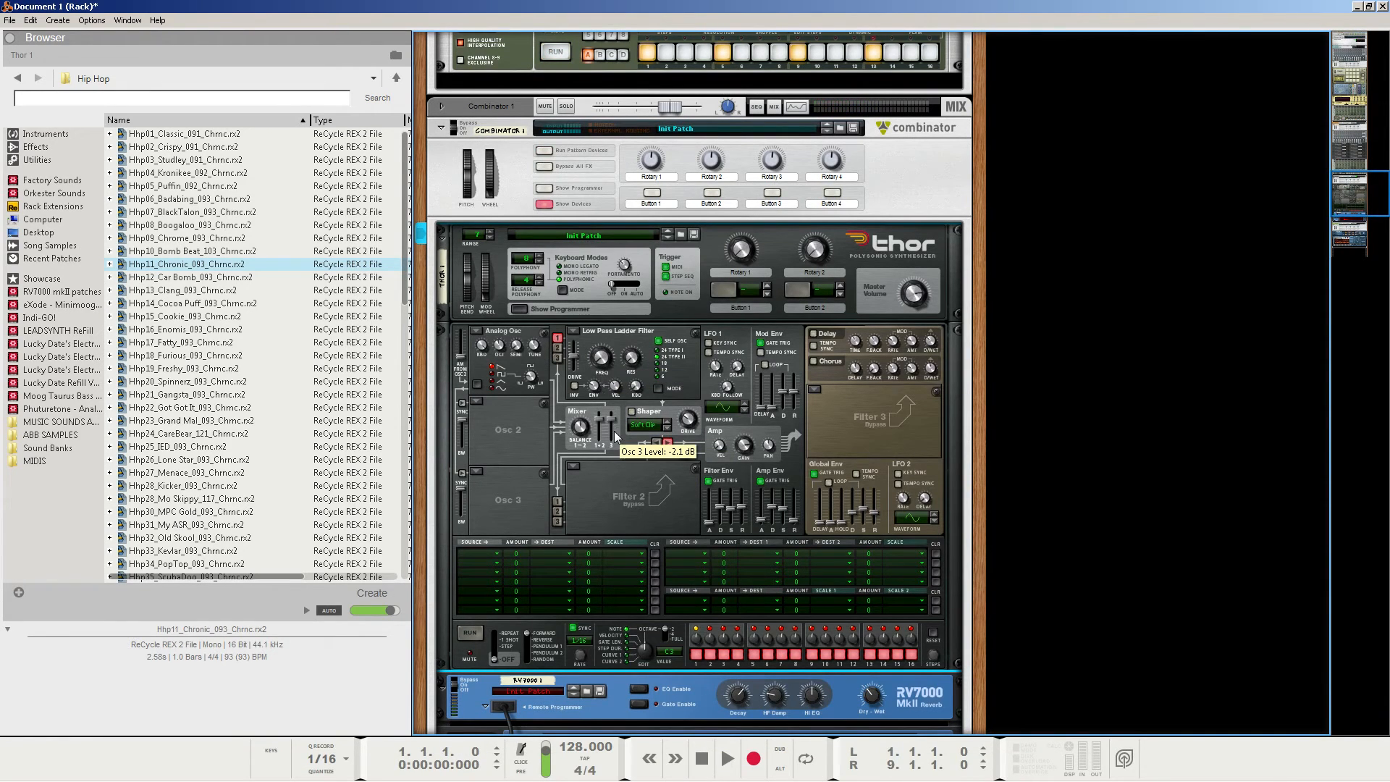
- Reconnect Dr. Octo Rex's Voice 1 Filter Env output to Thor's Filter 1 Freq input and play the song from the start
key(Tab)
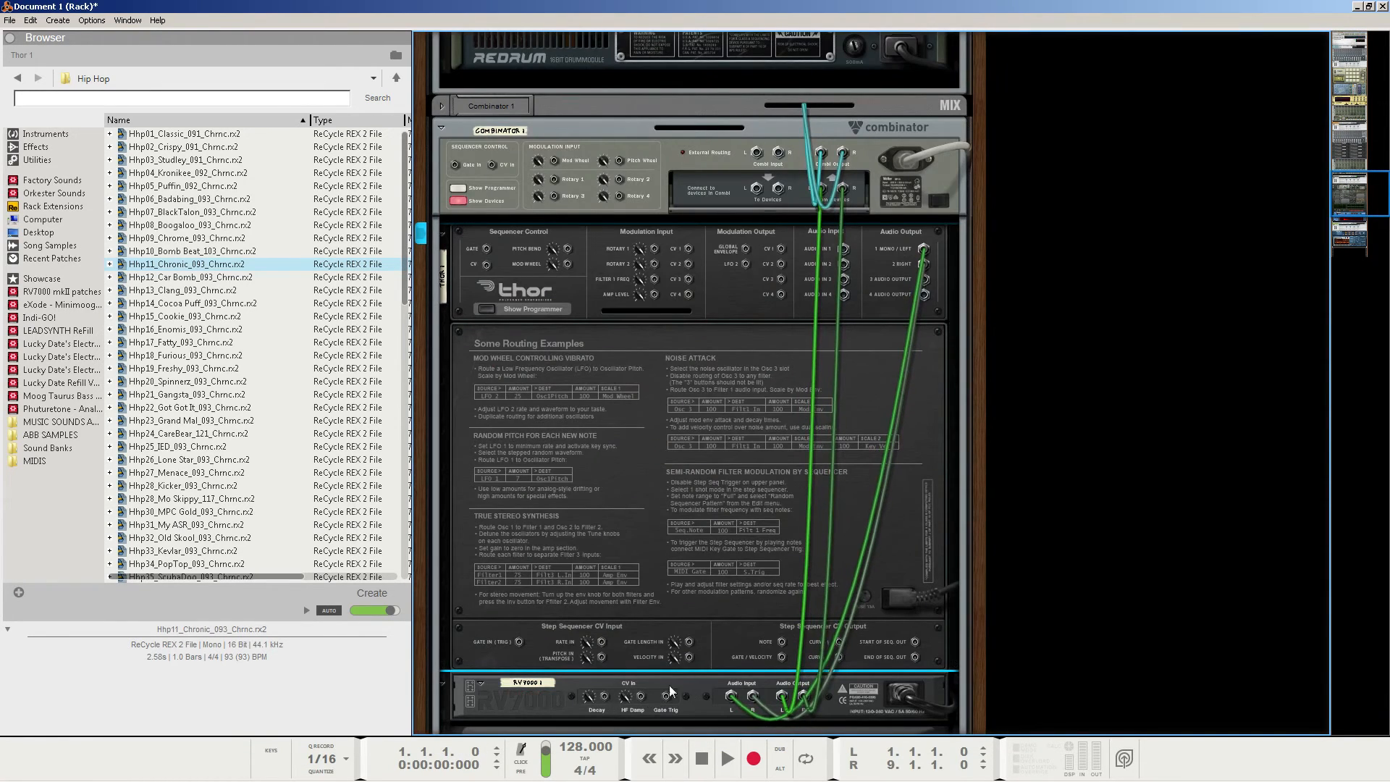
scroll(676, 239, down, 4)
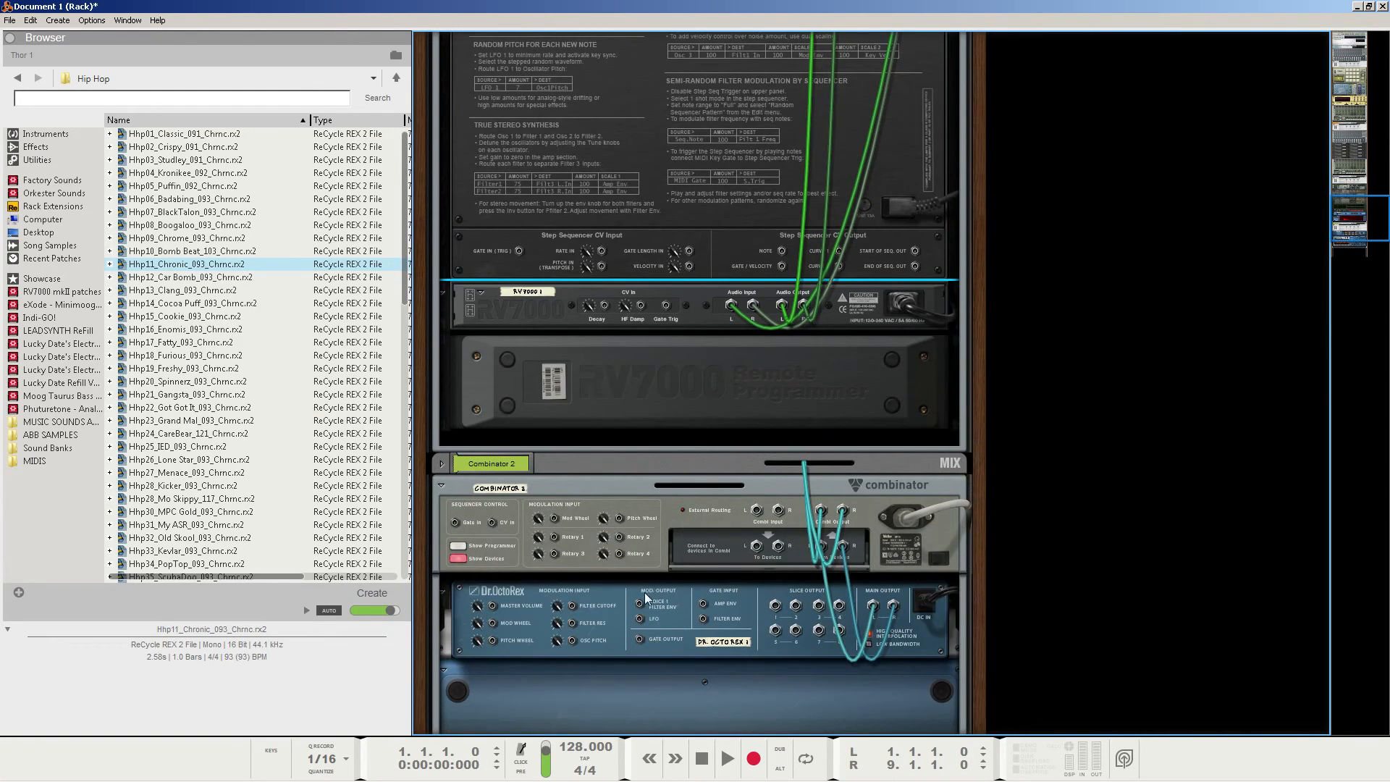
drag(639, 603, 656, 163)
key(Tab)
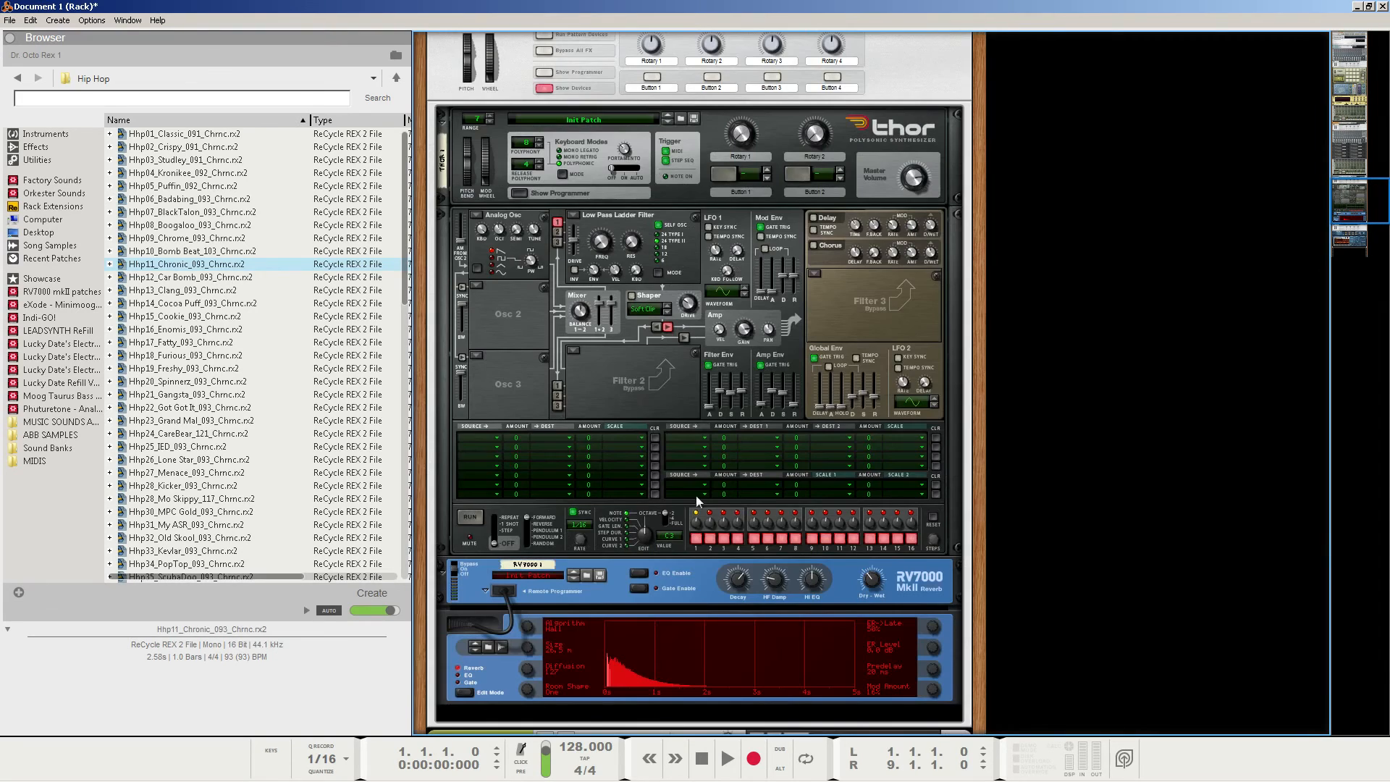
click(727, 757)
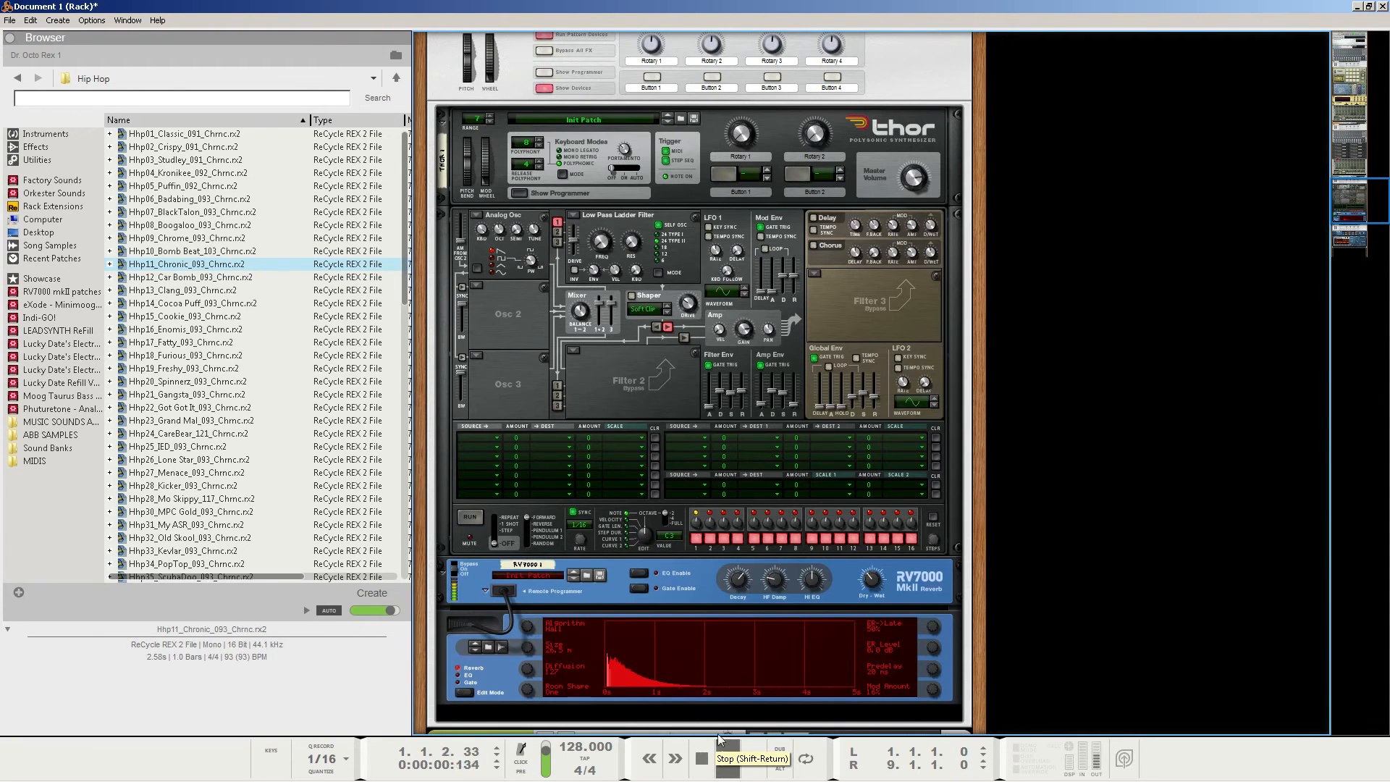
- Examine the rear cable routing between Dr. Octo Rex's modulation output and Thor's filter input, and the loop player's front panel
scroll(742, 397, down, 10)
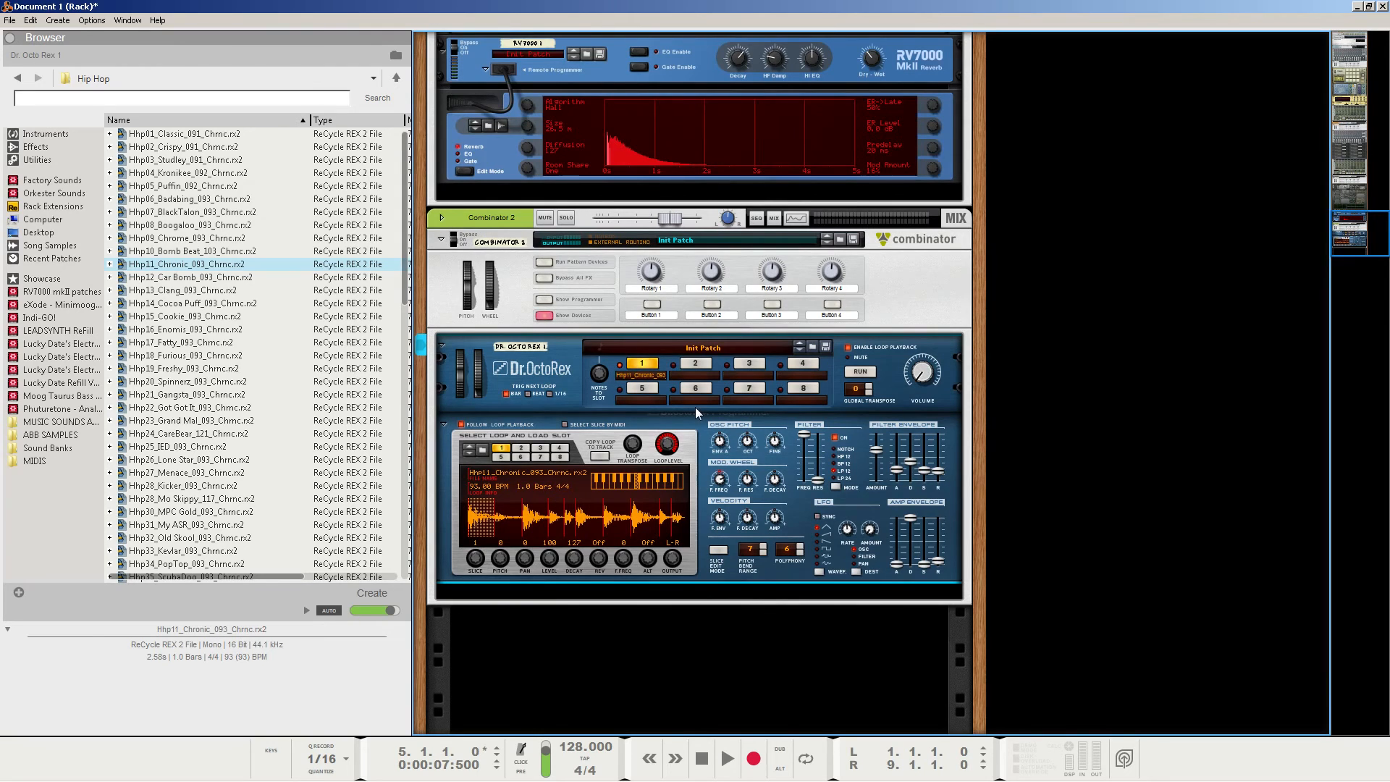
key(Tab)
scroll(640, 448, up, 10)
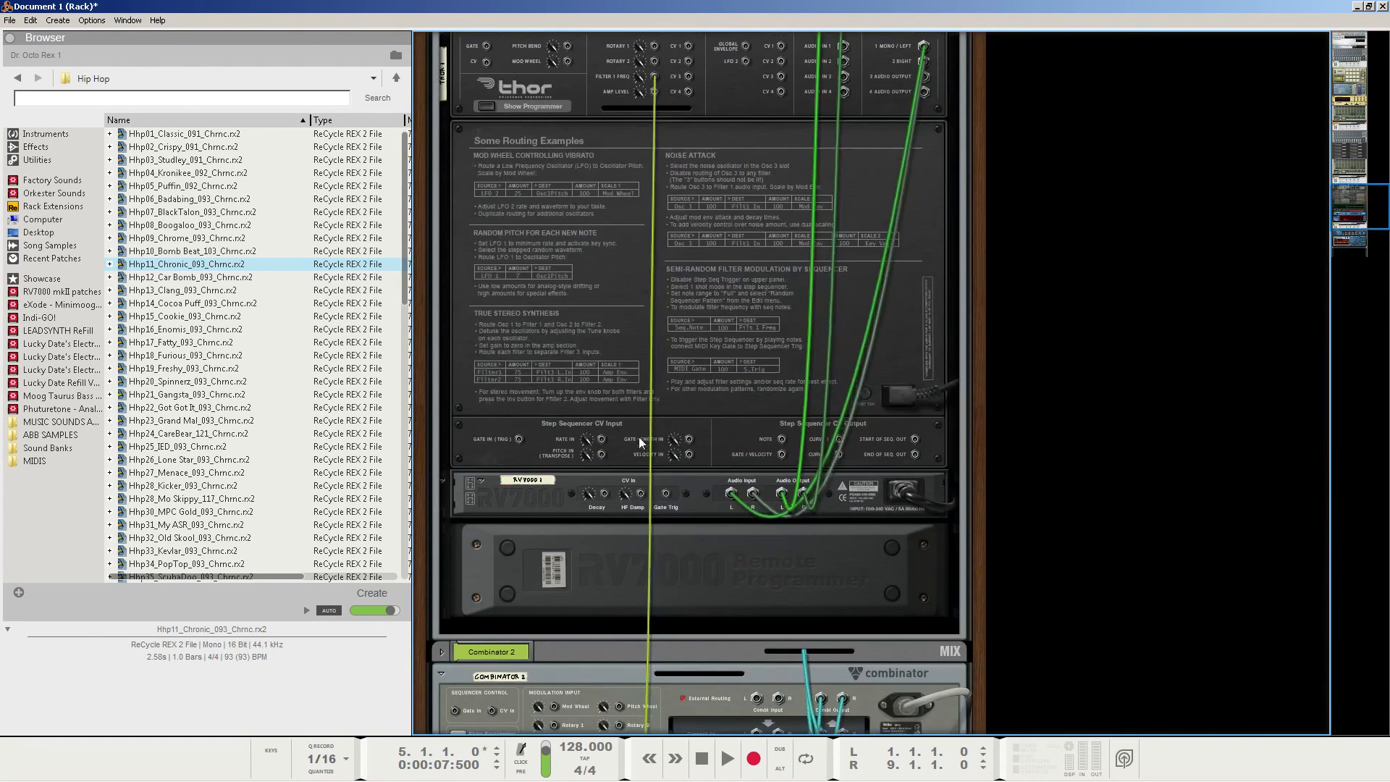
scroll(653, 364, down, 5)
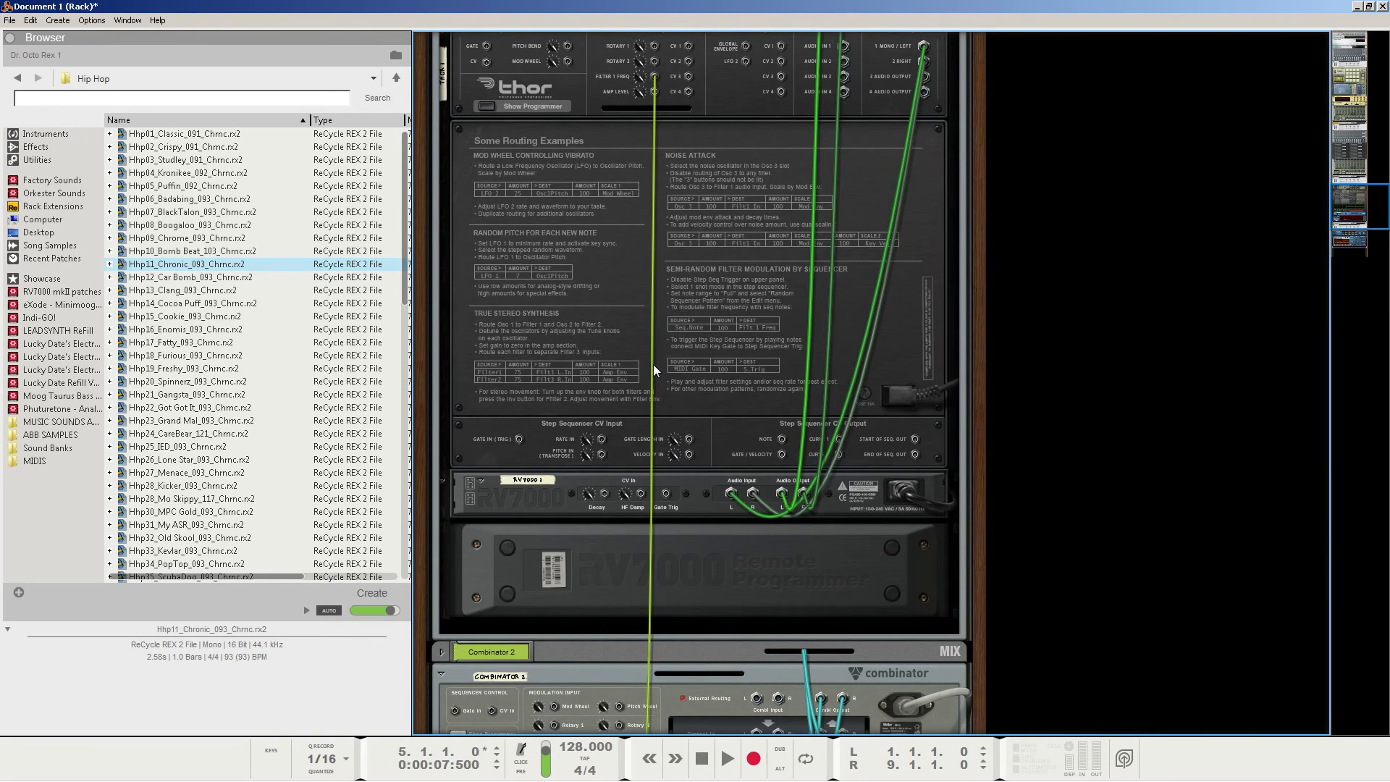
scroll(635, 402, up, 1)
scroll(640, 397, down, 1)
scroll(639, 395, down, 4)
scroll(637, 420, up, 5)
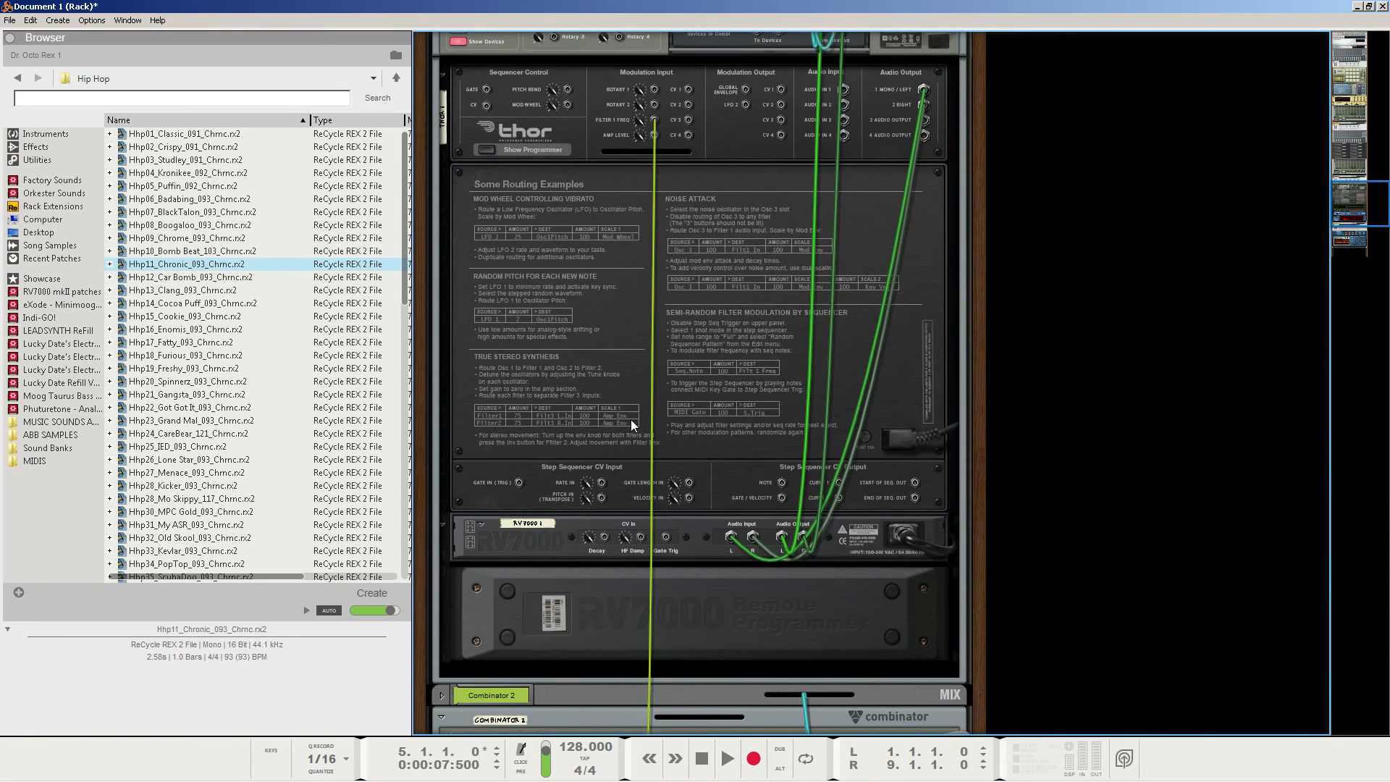
scroll(632, 419, down, 4)
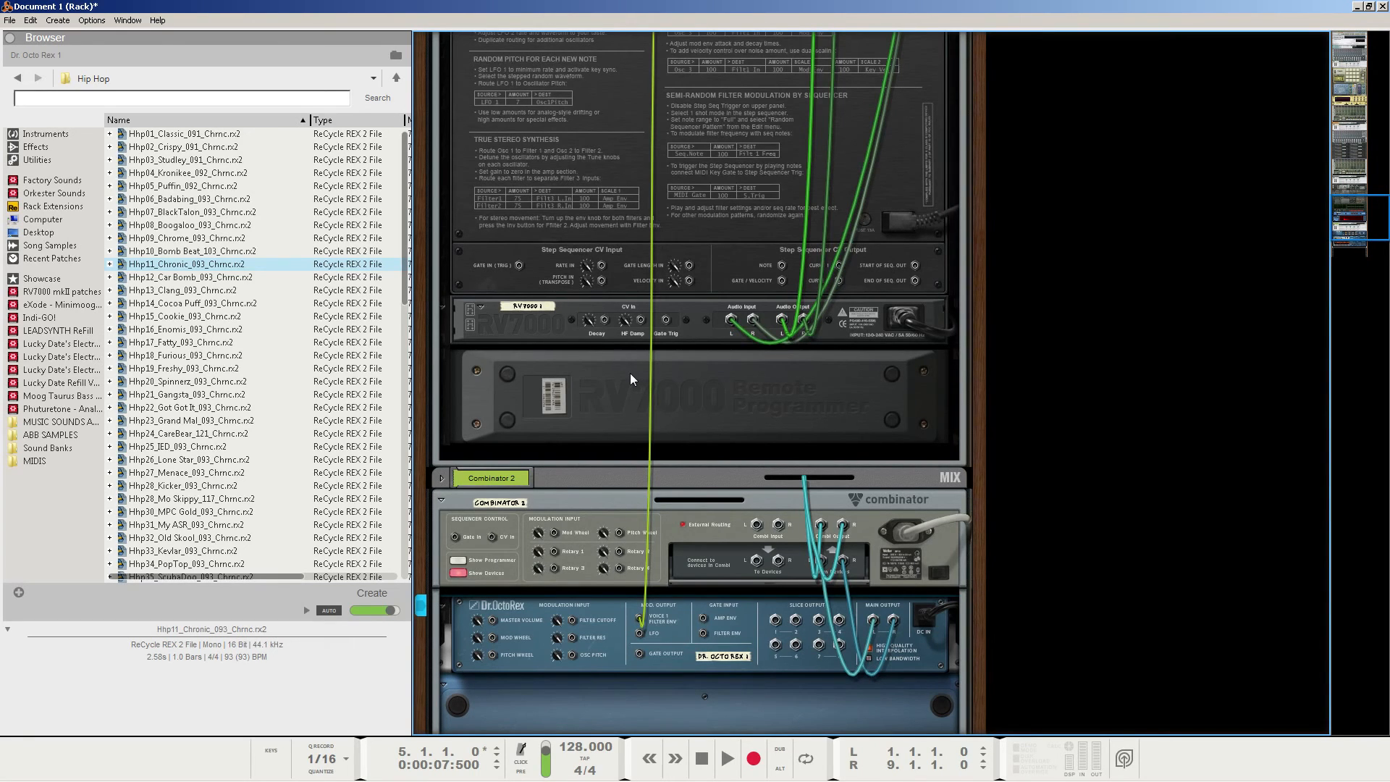
key(Tab)
scroll(608, 413, down, 4)
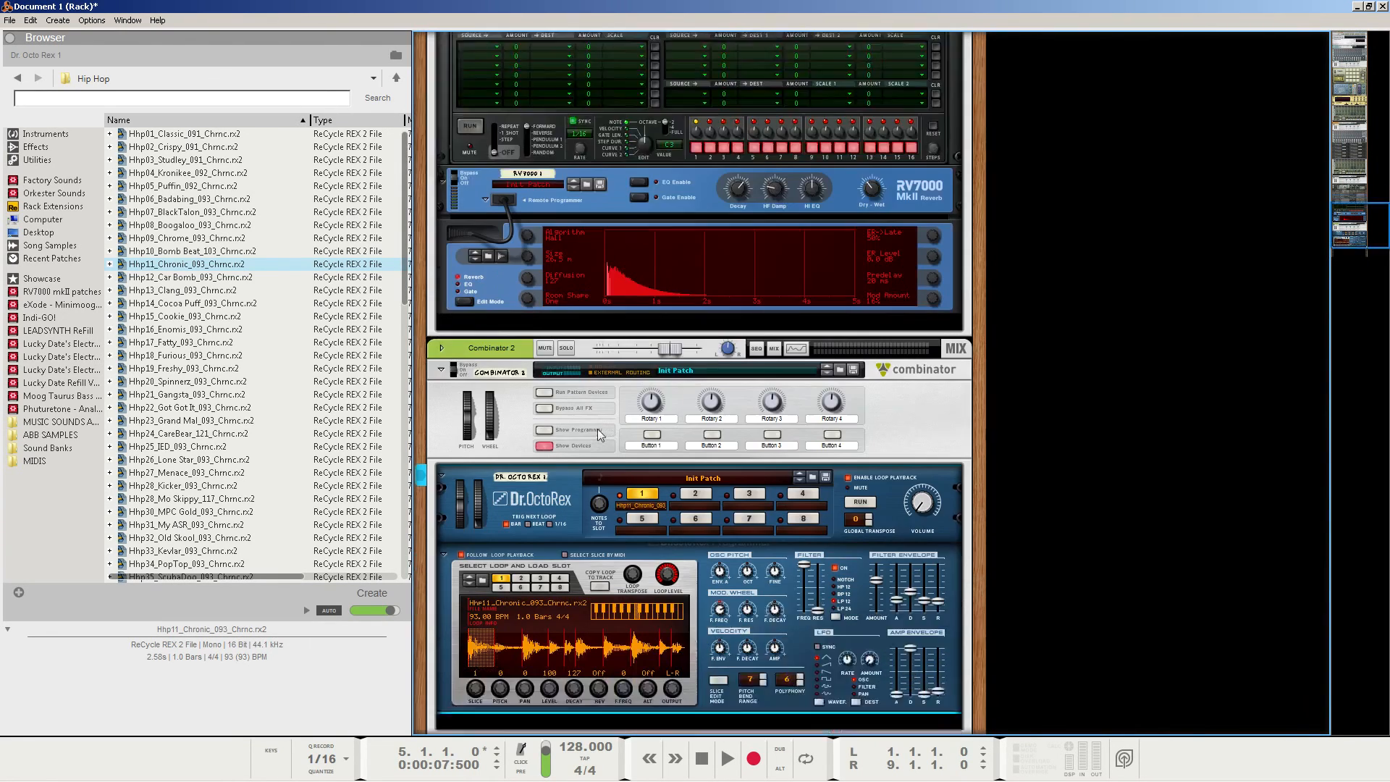
scroll(597, 429, down, 3)
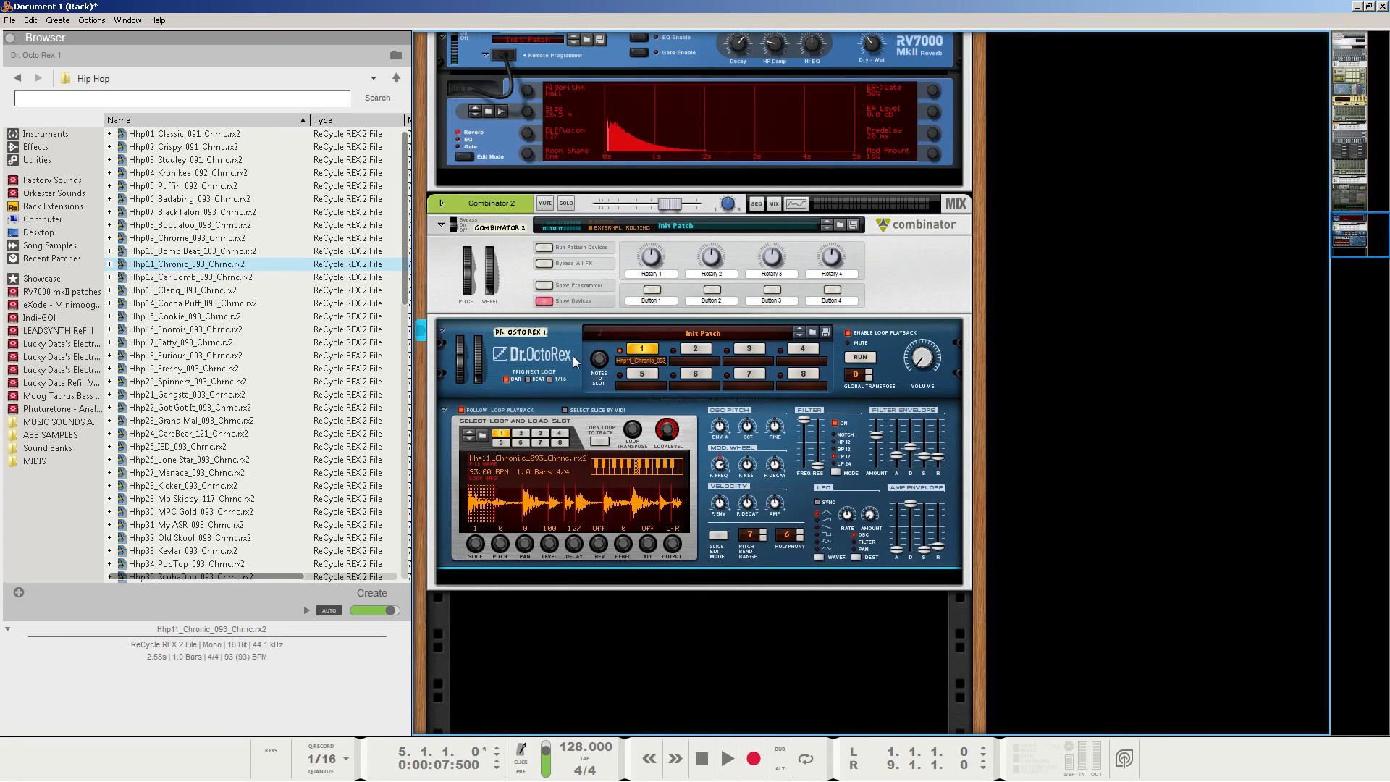